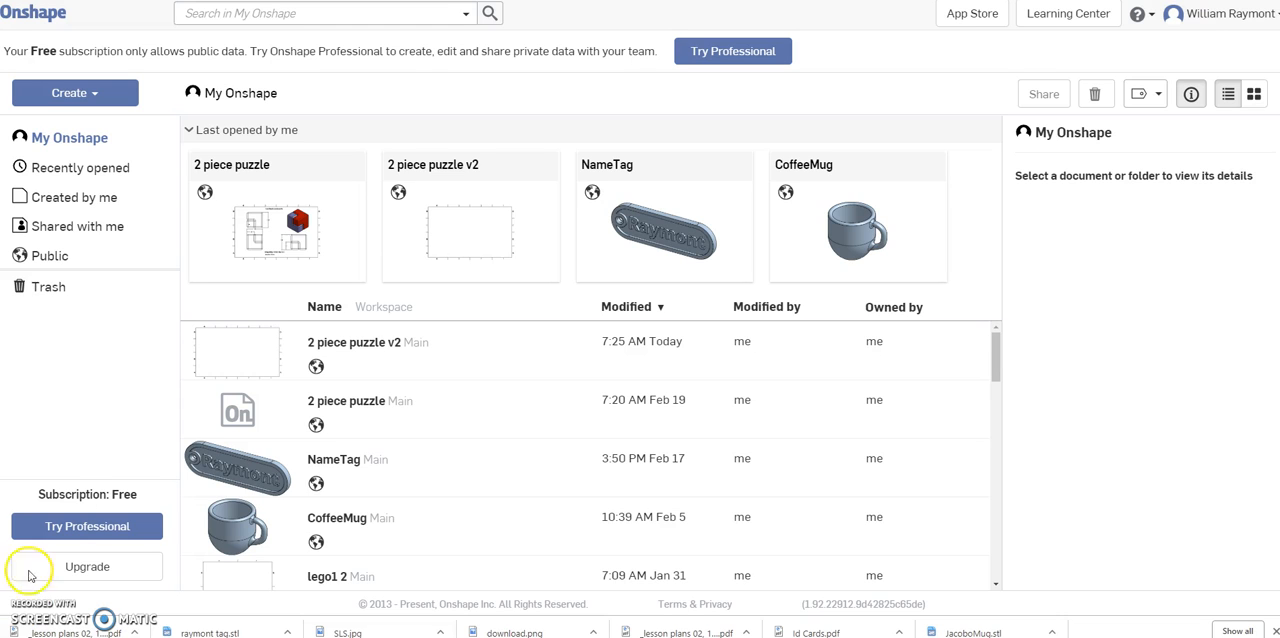
Open the 2 piece puzzle v2 document and switch to Part Studio 2.
left_click(429, 167)
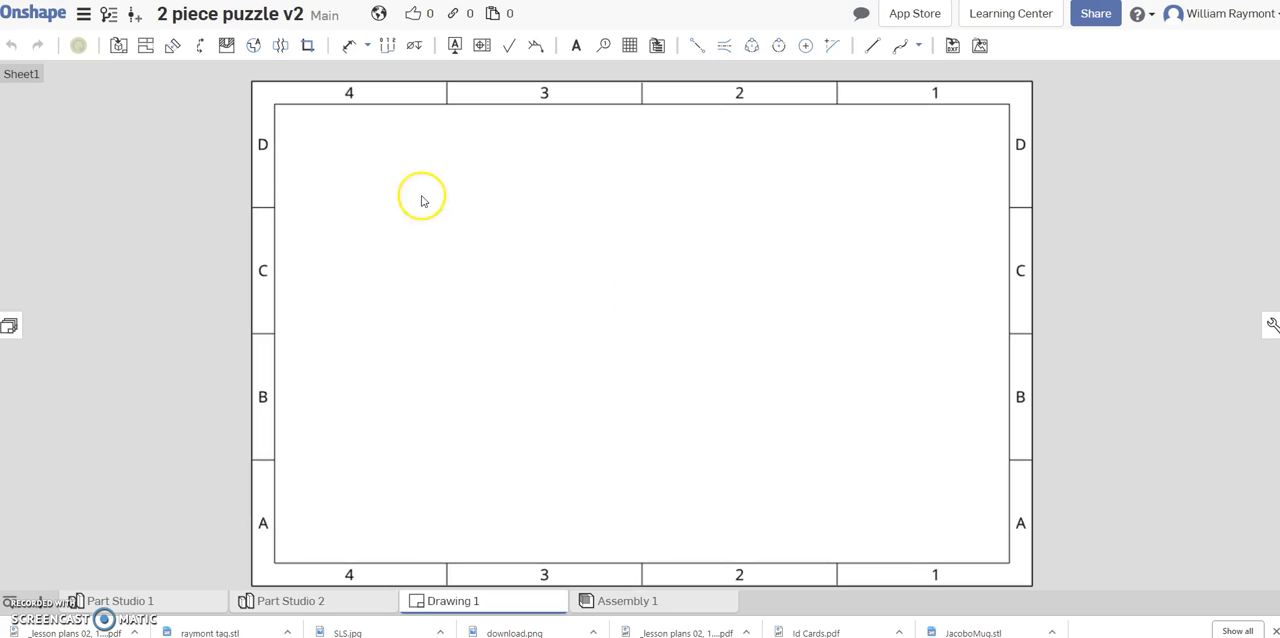
left_click_drag(283, 157, 213, 587)
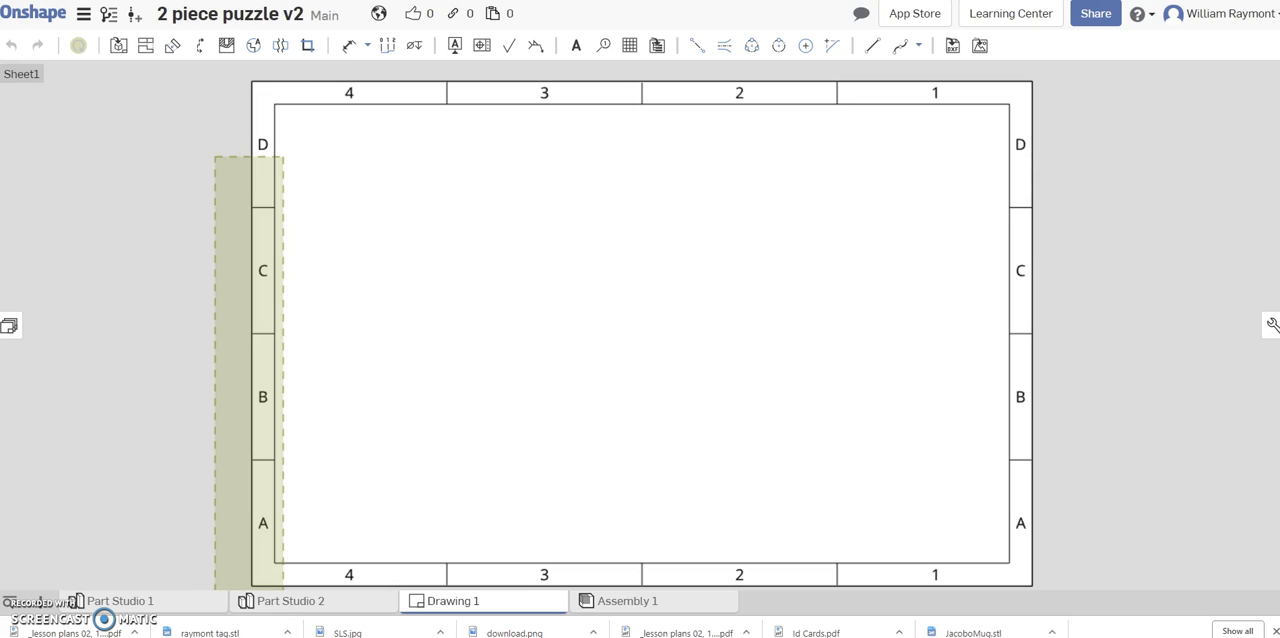
left_click(302, 603)
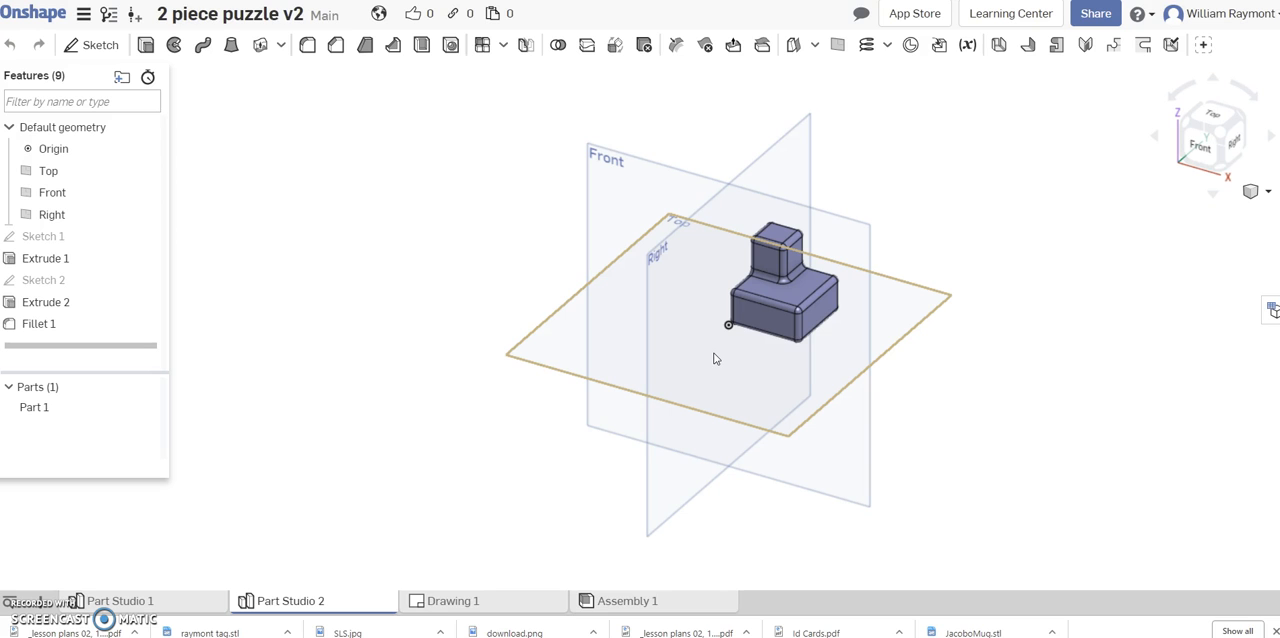
Examine the puzzle piece in Part Studio 2 from the isometric view.
right_click_drag(826, 363, 780, 380)
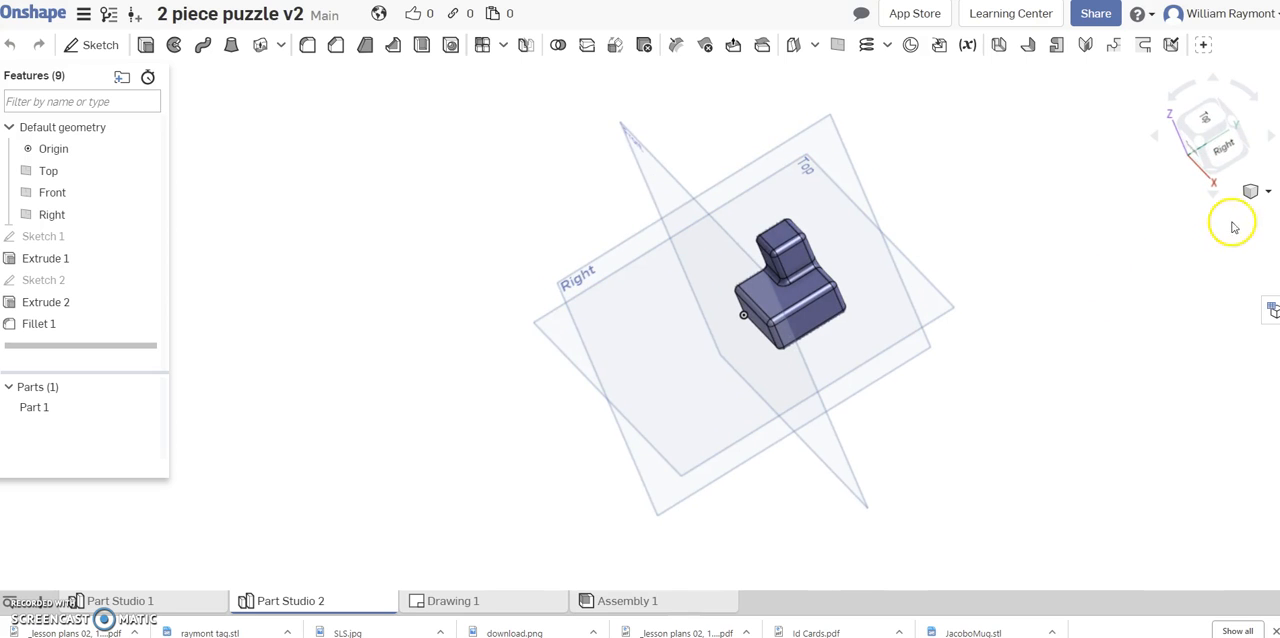
left_click(1253, 193)
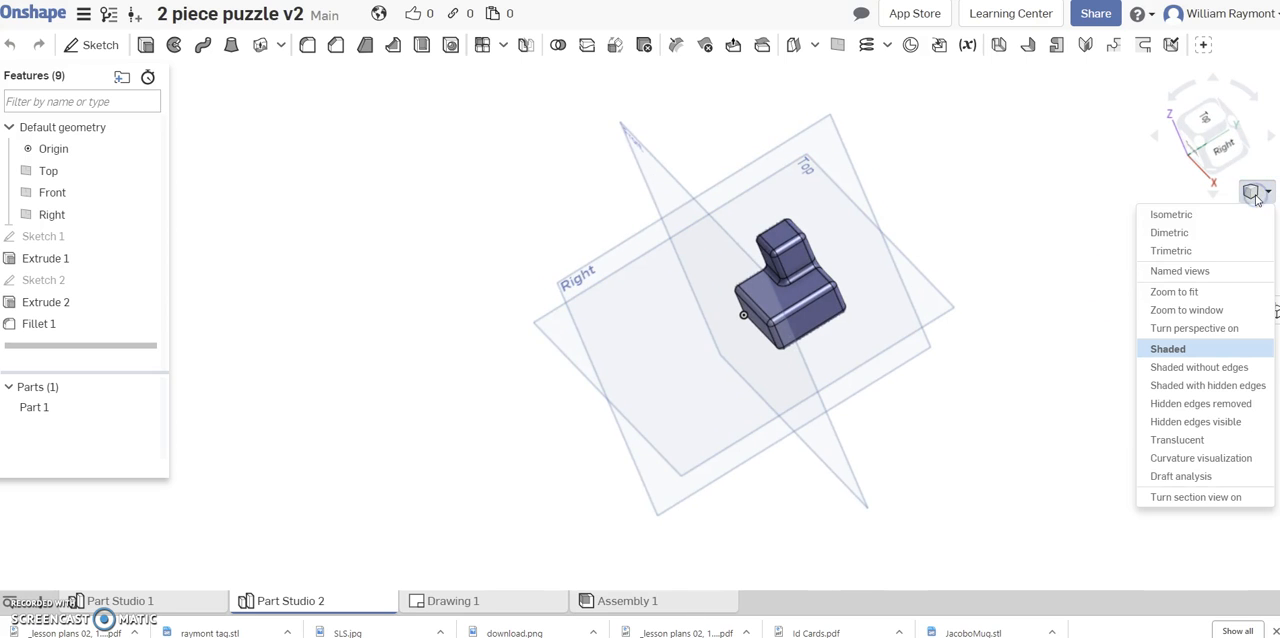
left_click(1183, 215)
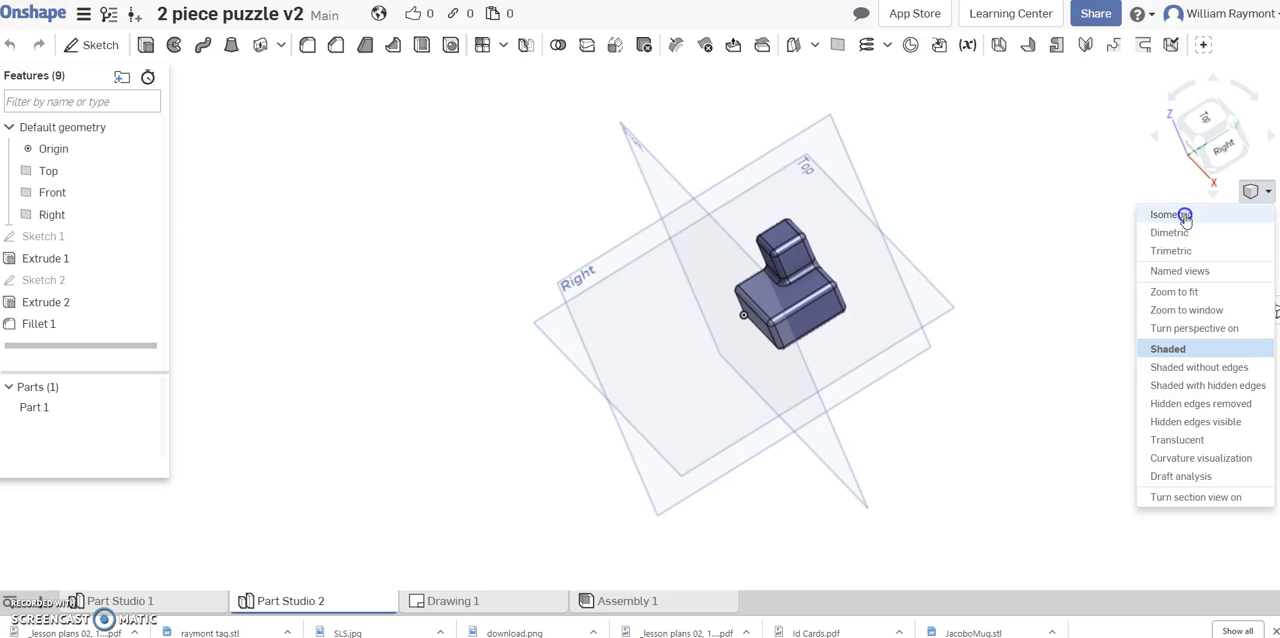
left_click(893, 270)
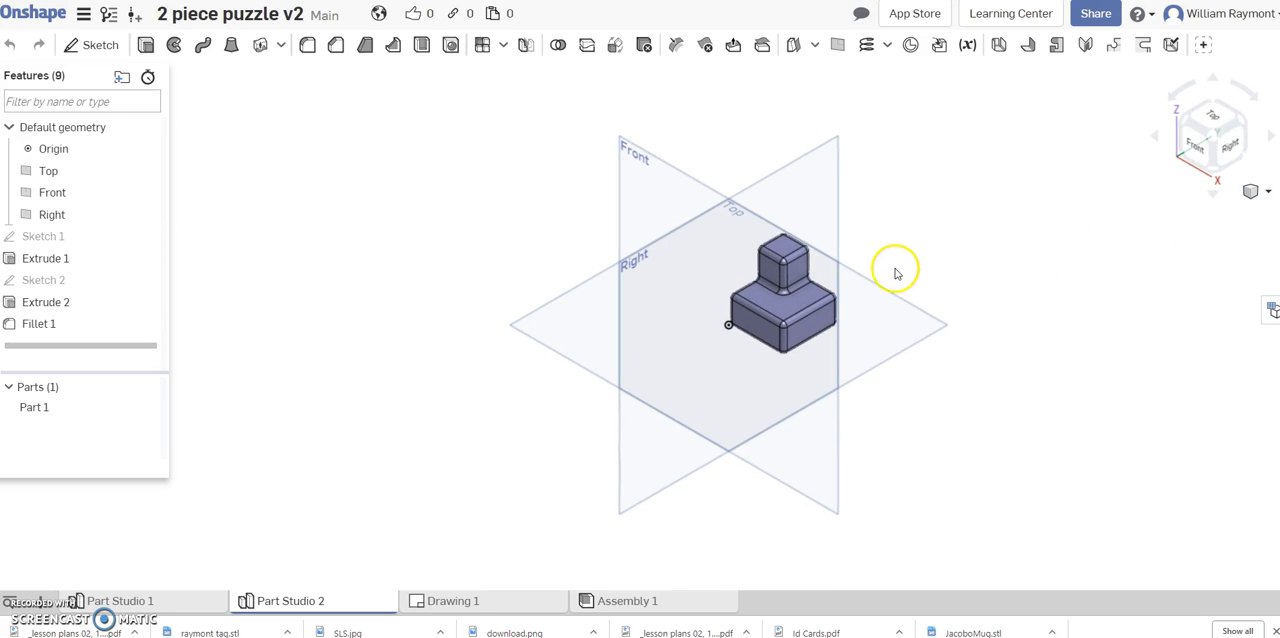
scroll(888, 272, "up", 5)
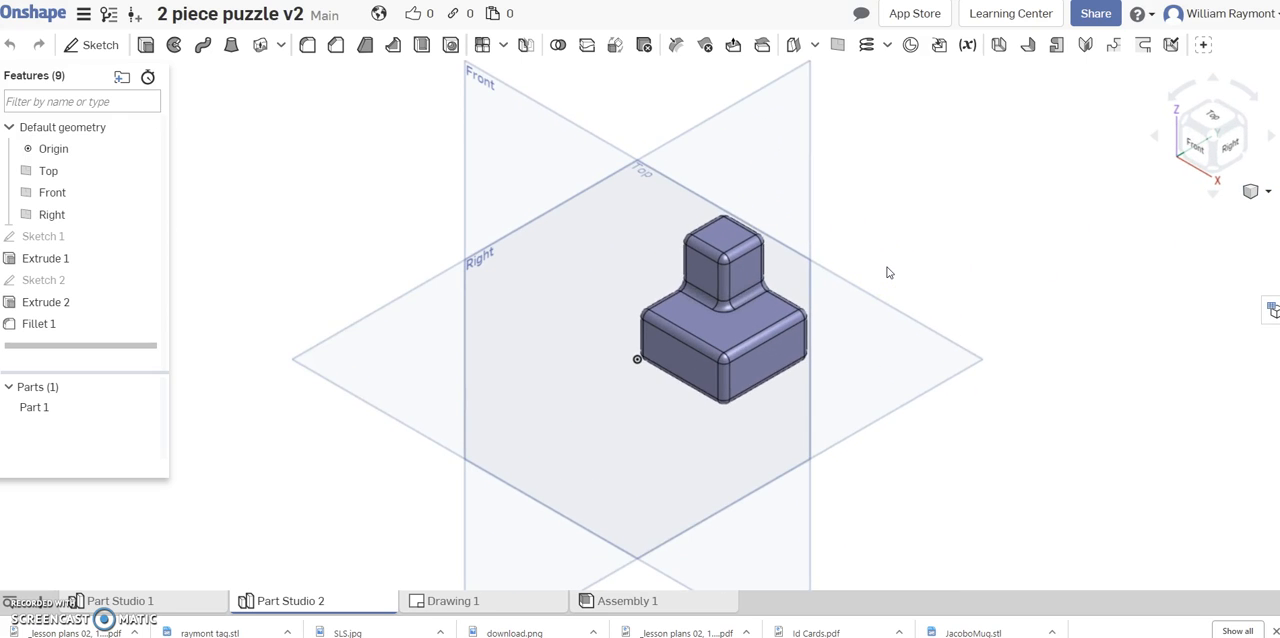
left_click(809, 314)
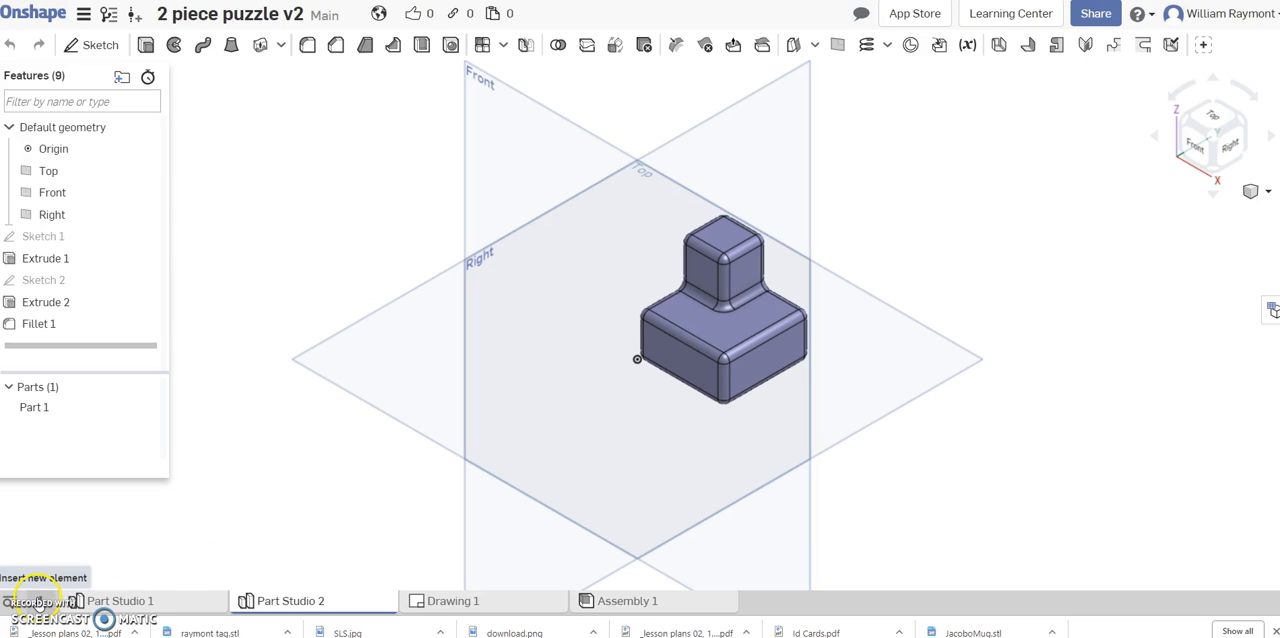
Create a new drawing from the ANSI_B_INCH.dwt template with no views, and dismiss the initial view insertion.
left_click(37, 601)
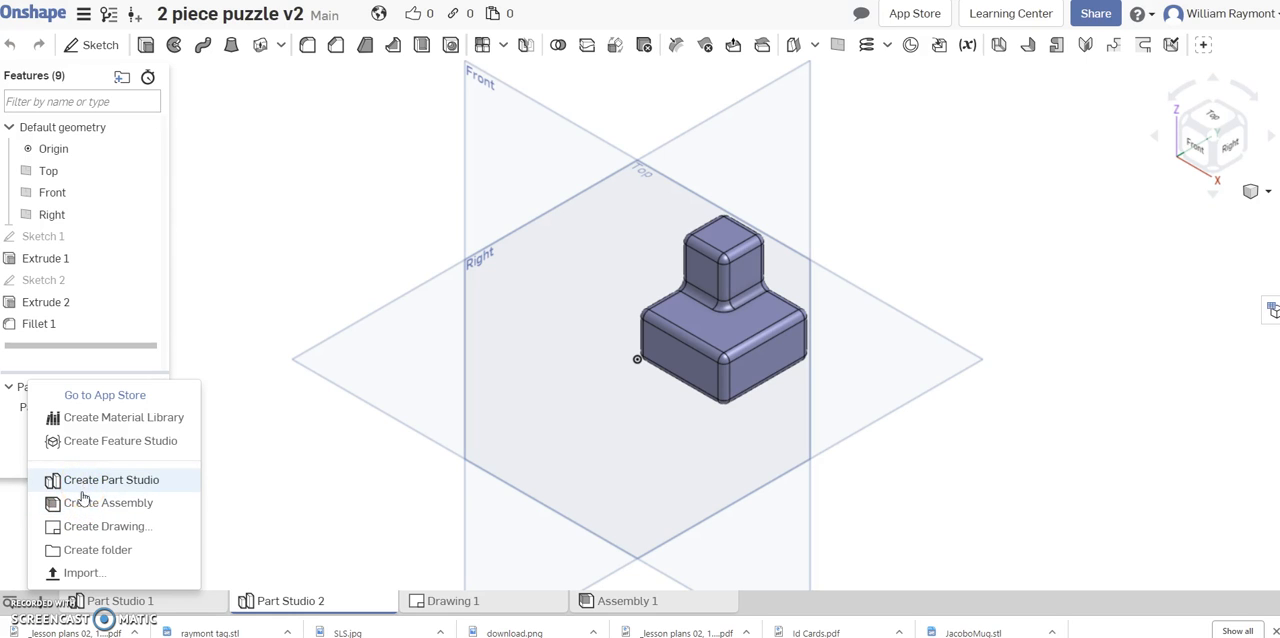
left_click(88, 530)
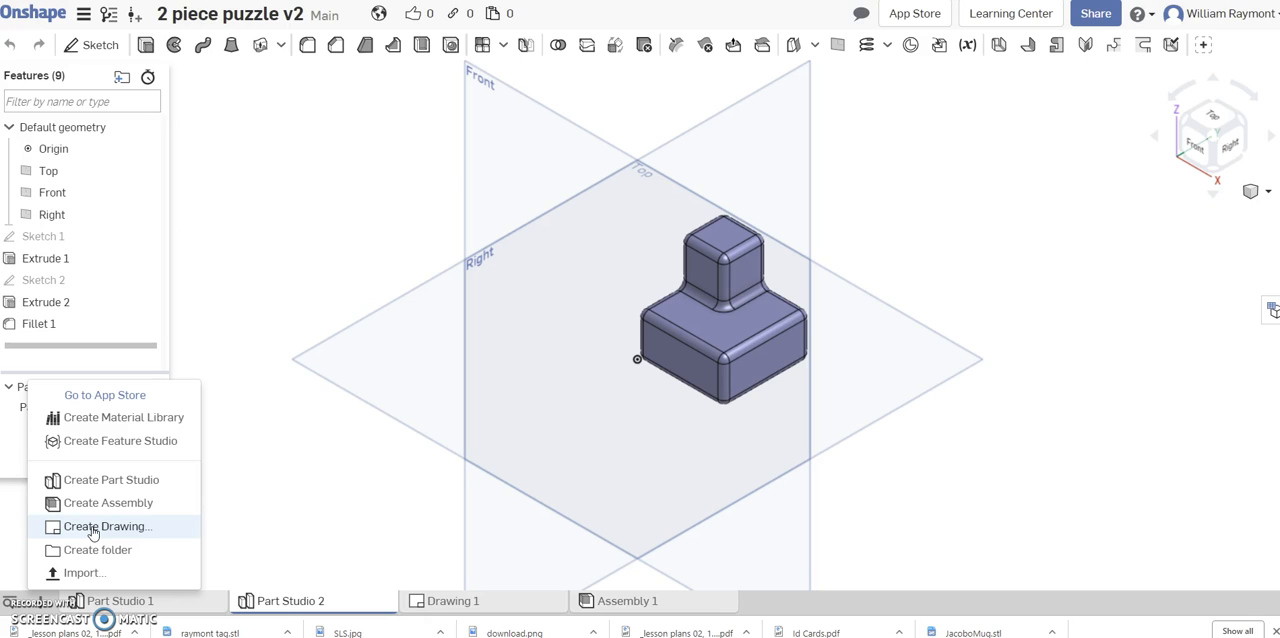
left_click(92, 526)
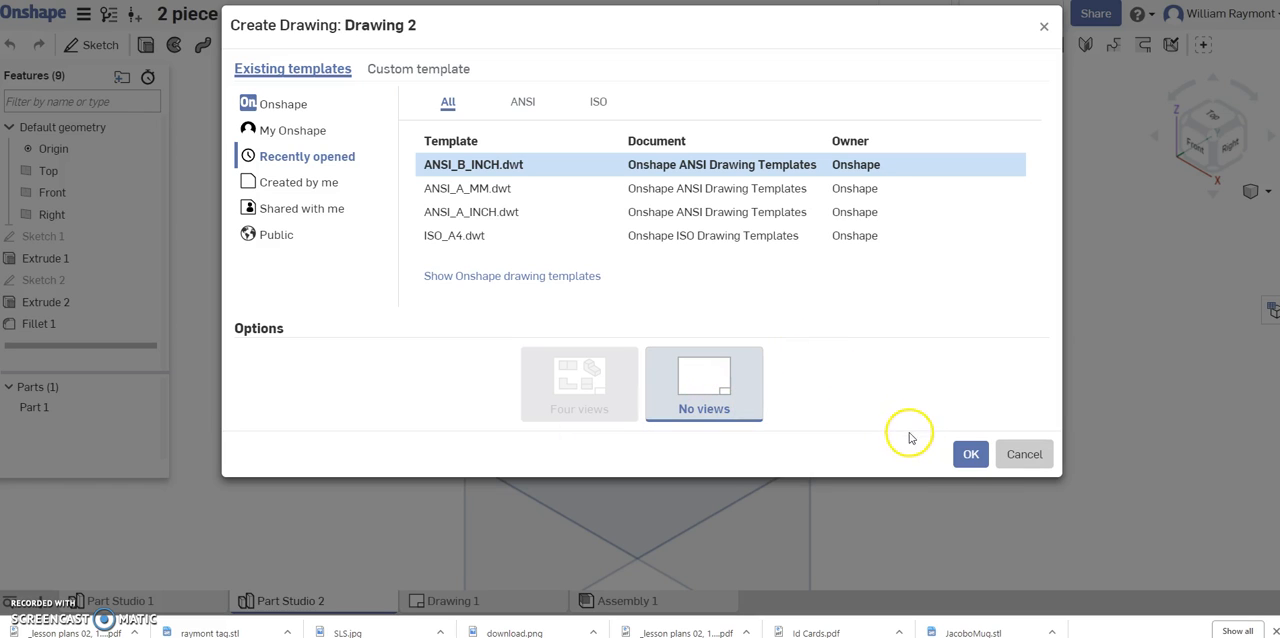
left_click(970, 455)
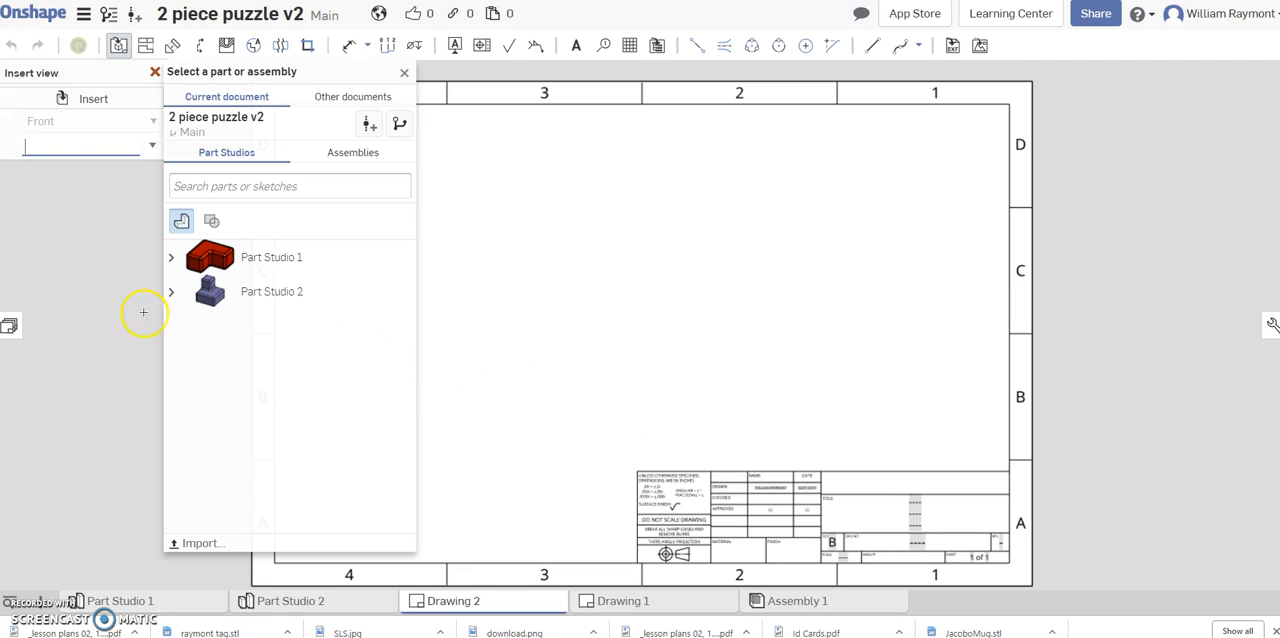
left_click(155, 73)
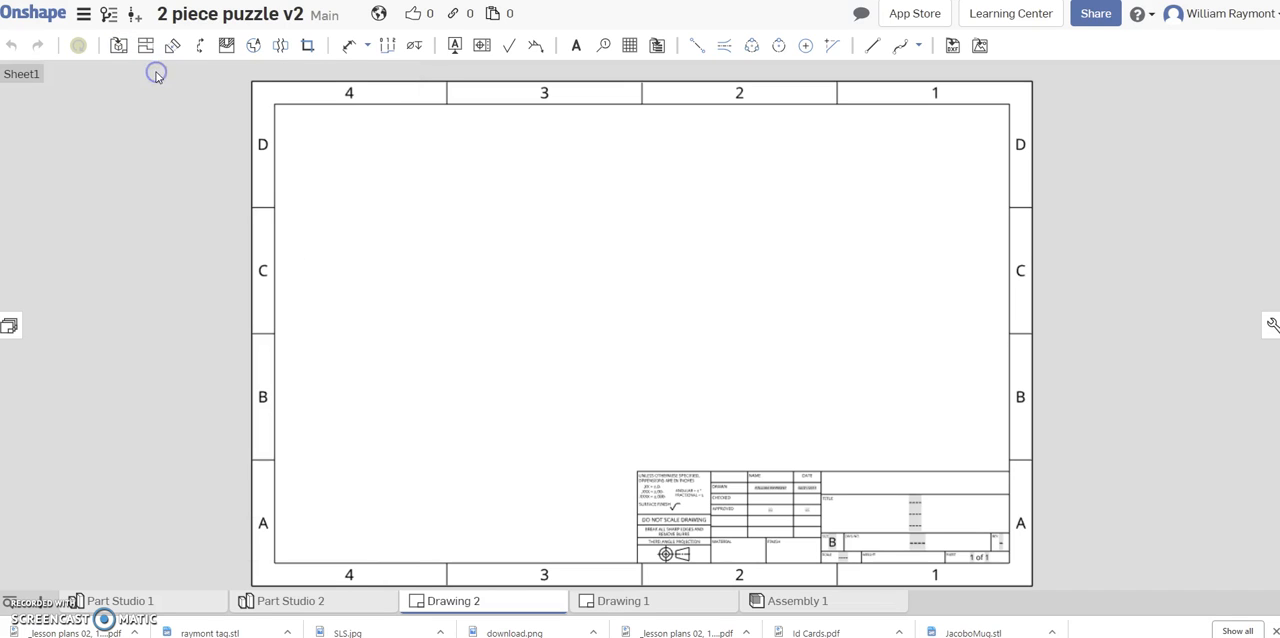
Delete the entire title block from the drawing sheet, keeping the border.
left_click(614, 461)
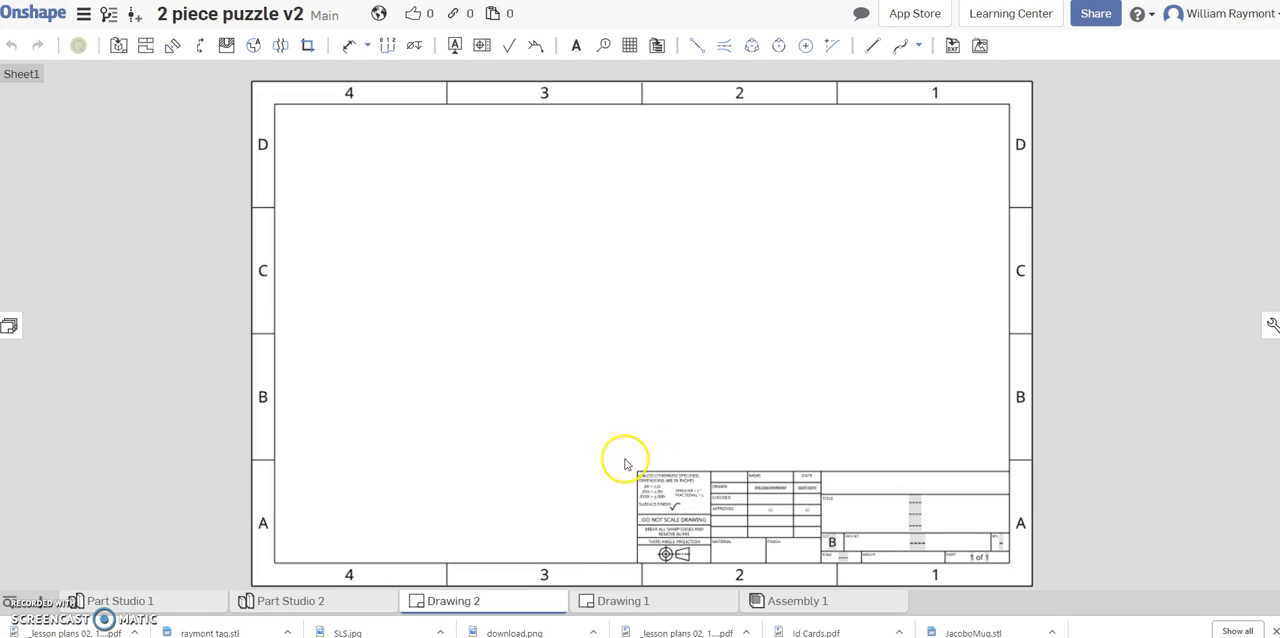
left_click_drag(626, 454, 1018, 576)
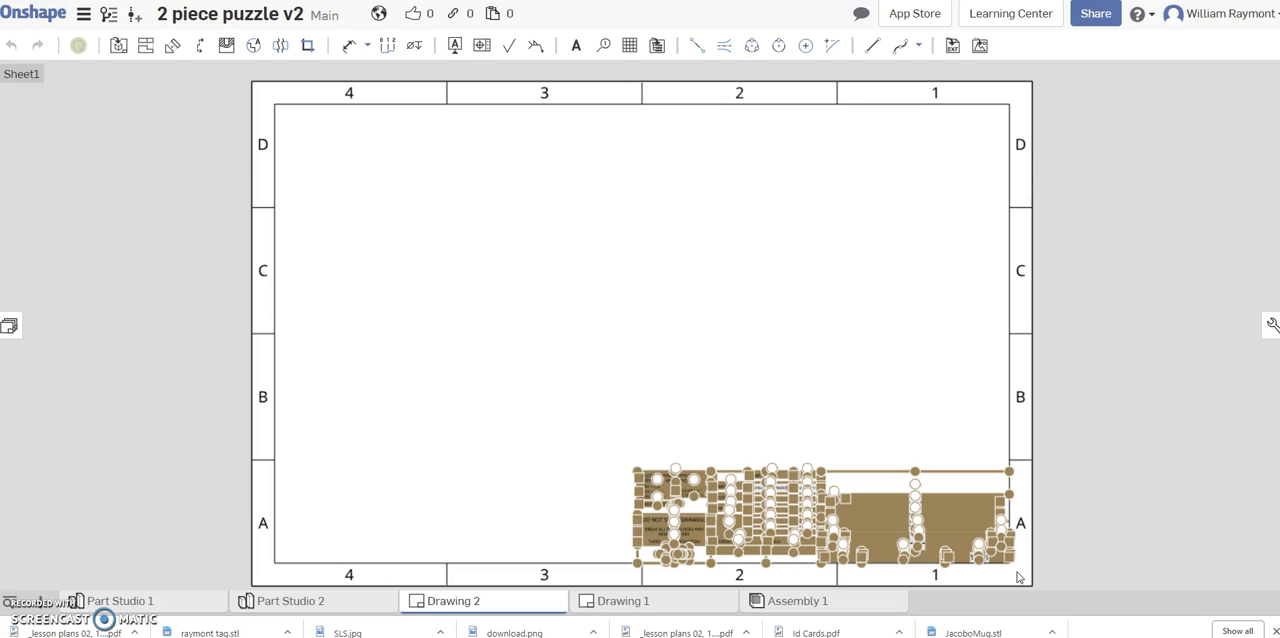
key("Delete")
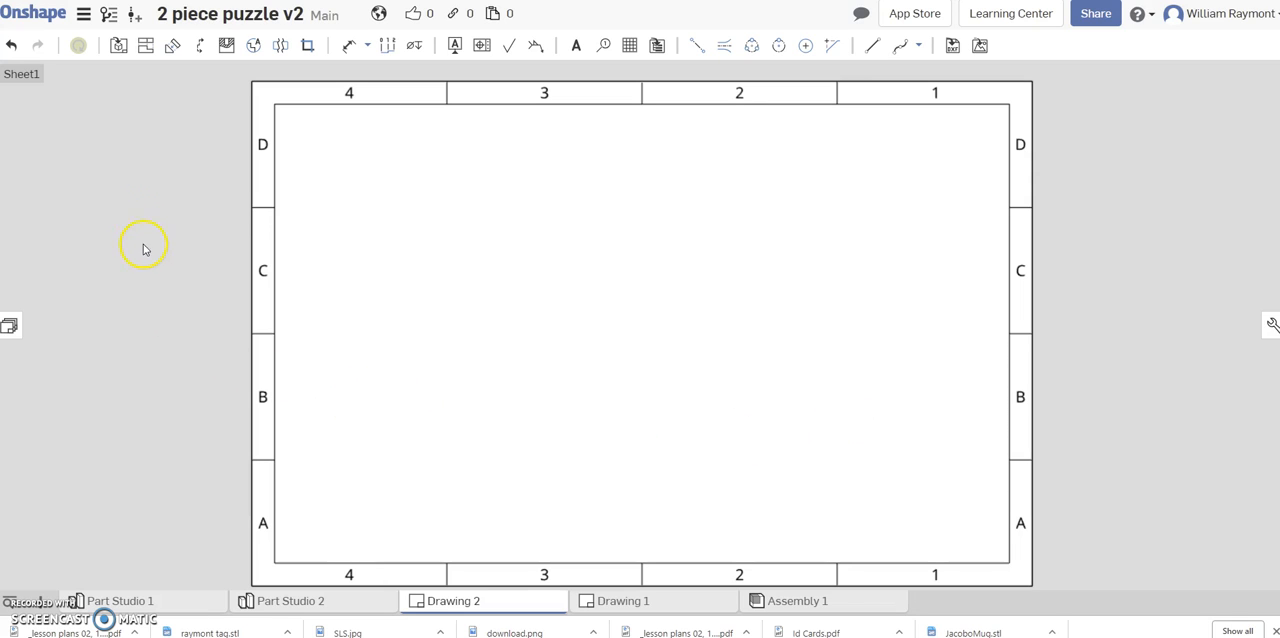
Insert a front view of Part Studio 2 at 2:1 scale in the lower-left area of the sheet.
left_click(118, 47)
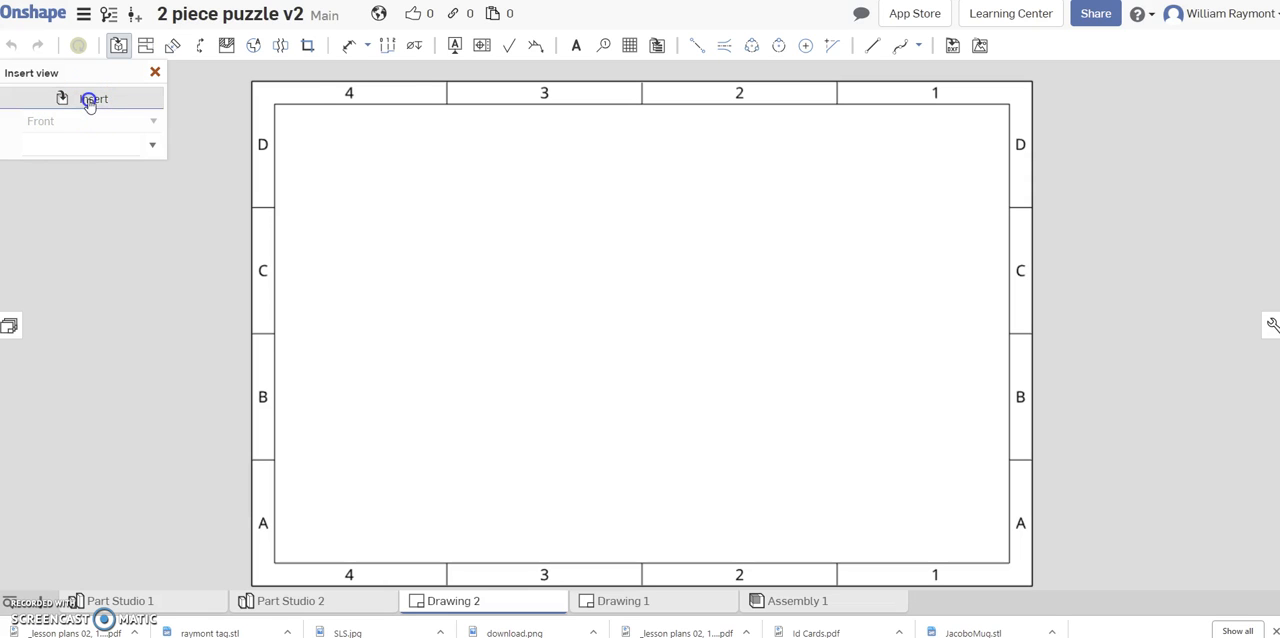
left_click(89, 99)
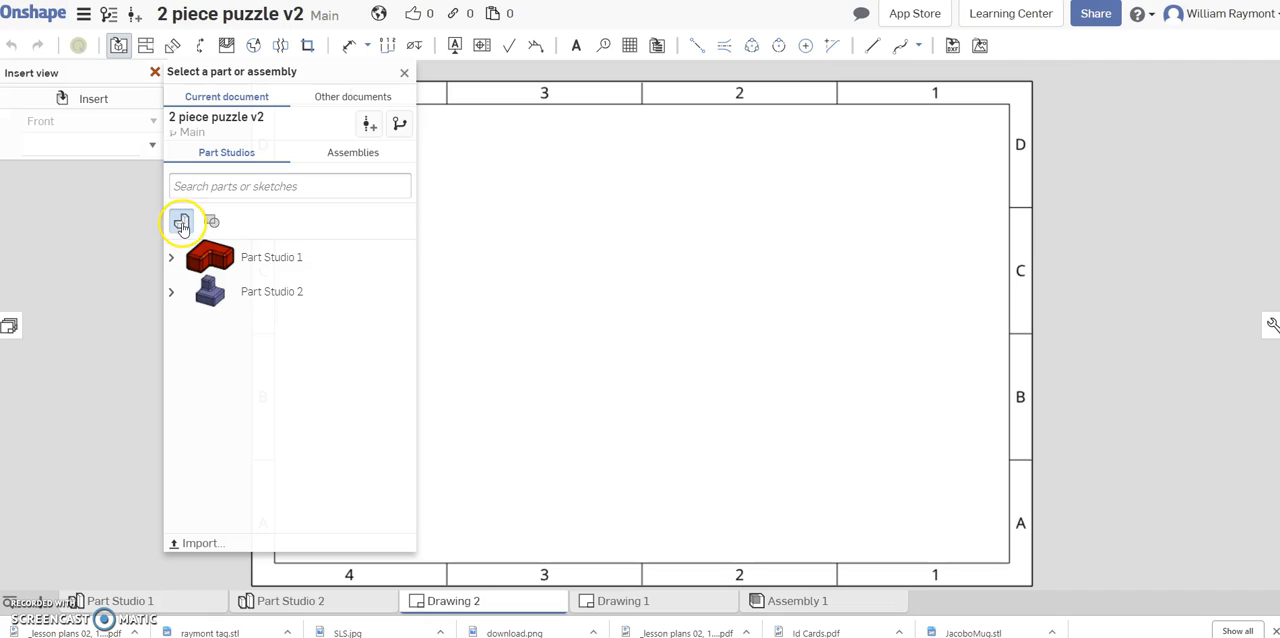
left_click(243, 297)
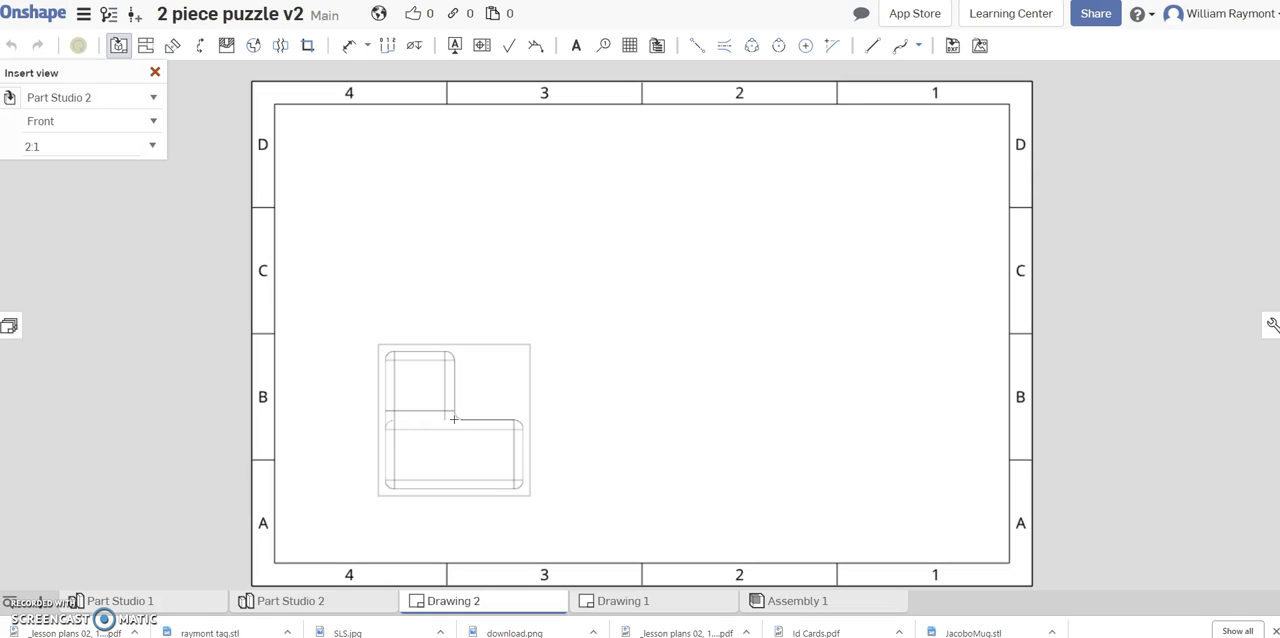
left_click(455, 420)
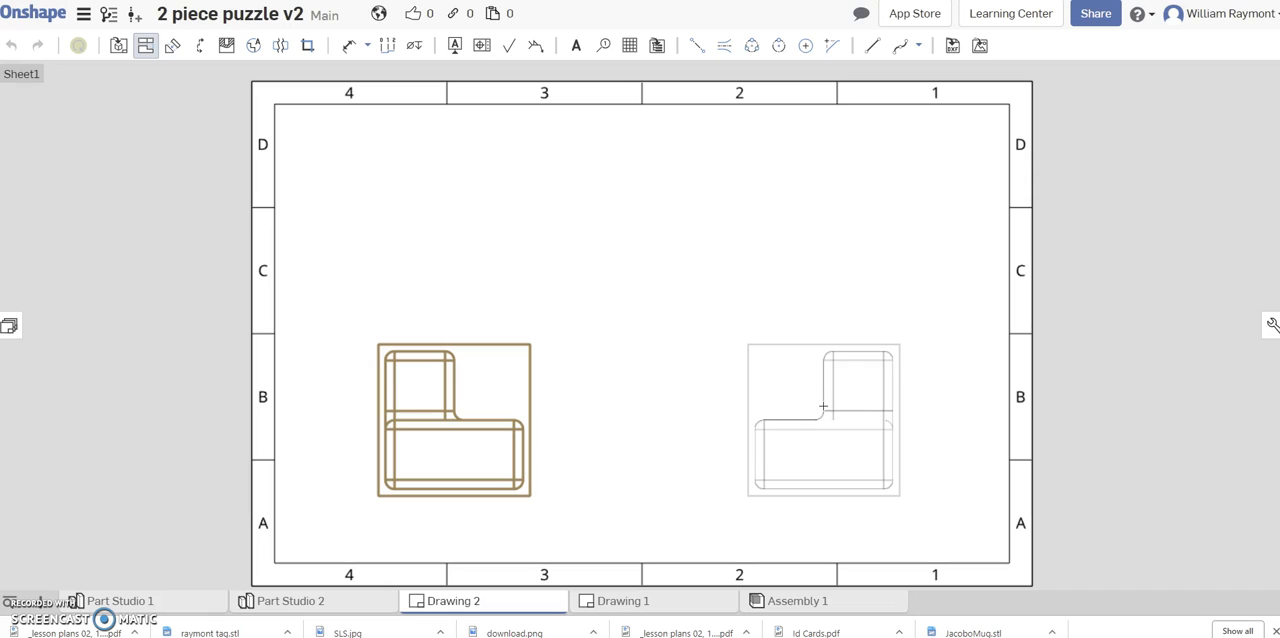
Project a right-side view beside the front view and a top view above it.
left_click(824, 407)
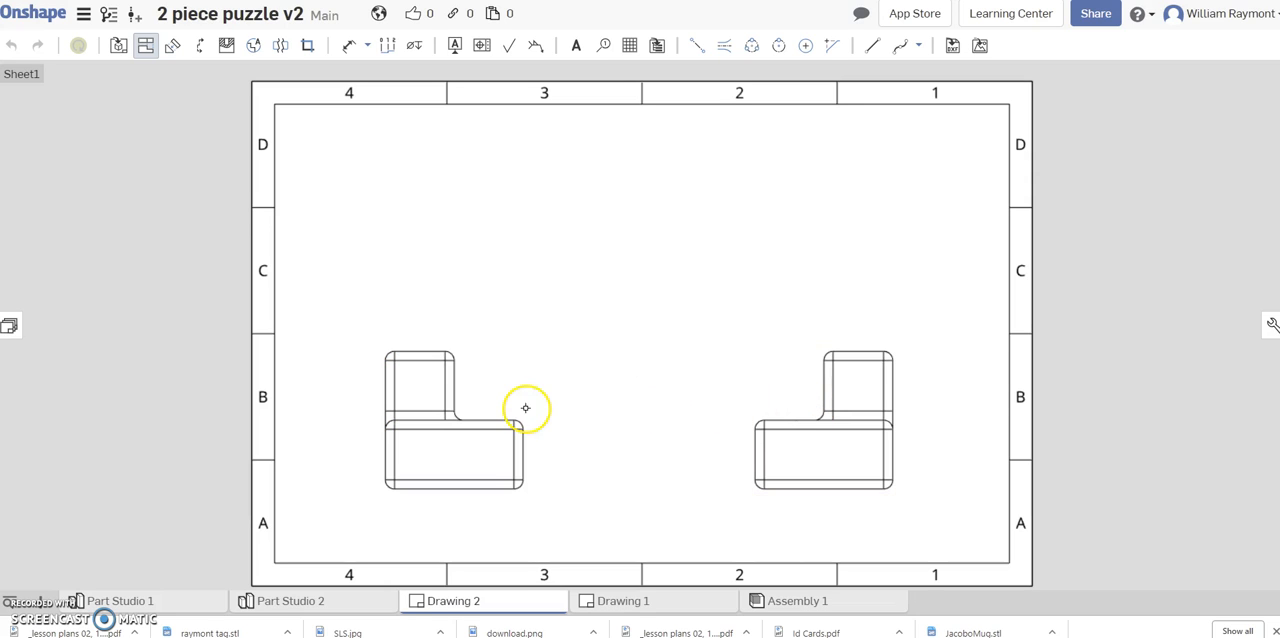
left_click(438, 408)
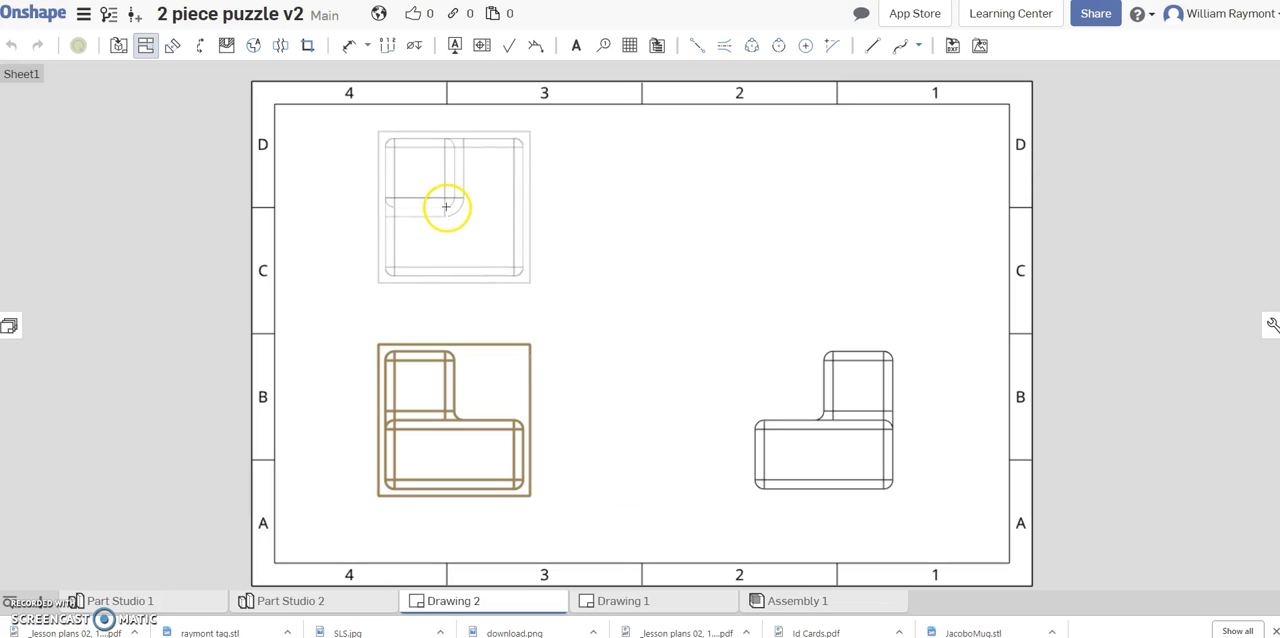
left_click(446, 210)
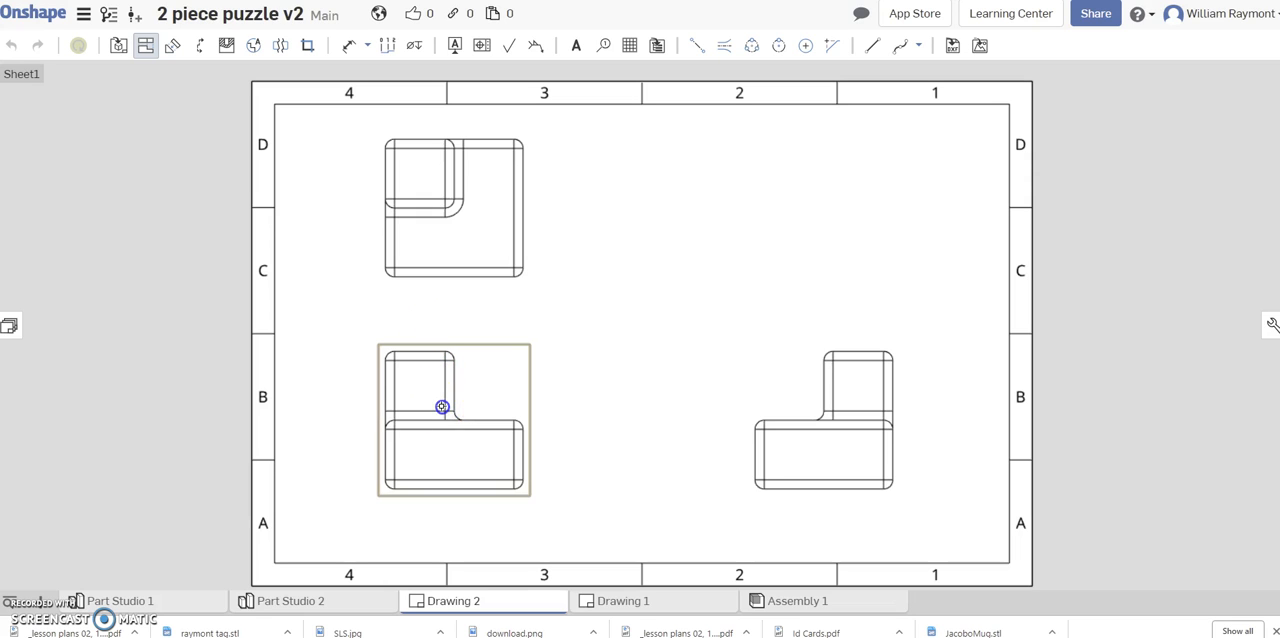
Project an isometric view from the front view into the sheet's upper-right area and end the projection.
left_click(441, 406)
left_click(565, 366)
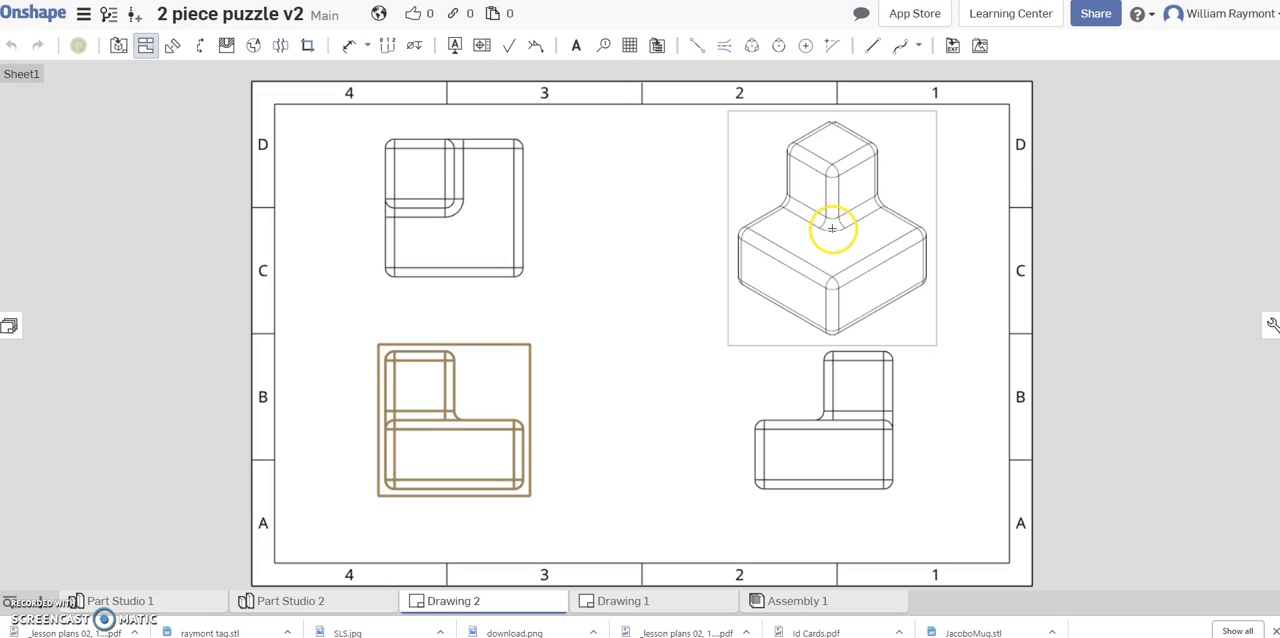
left_click(832, 229)
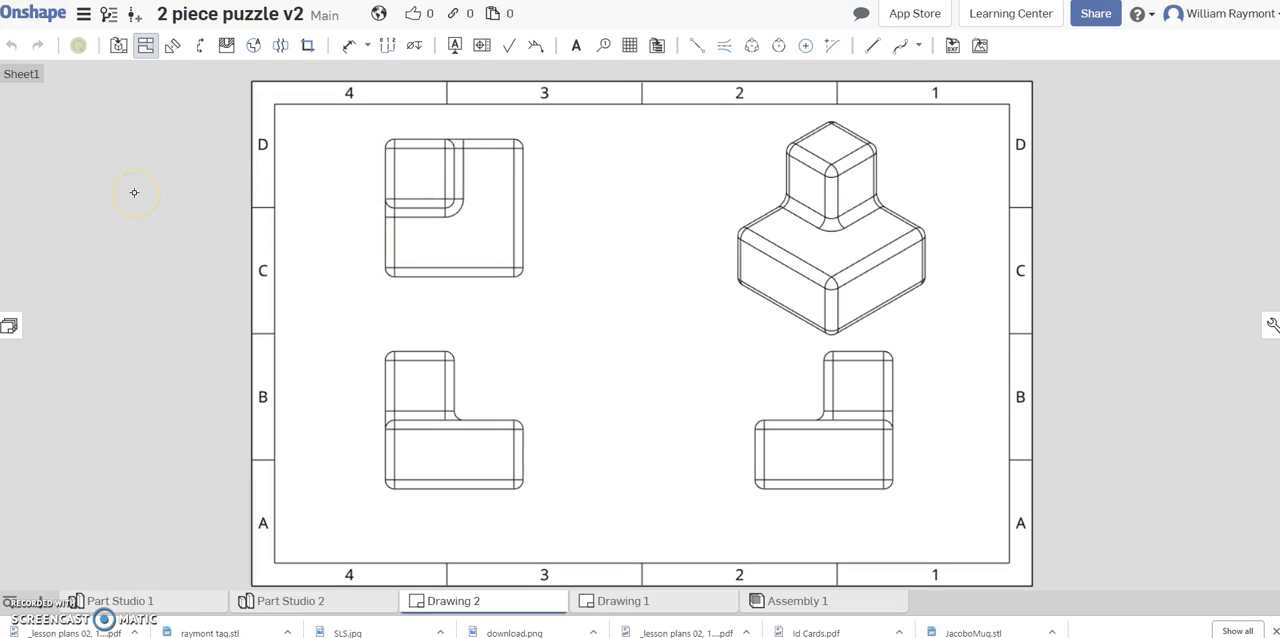
key("Escape")
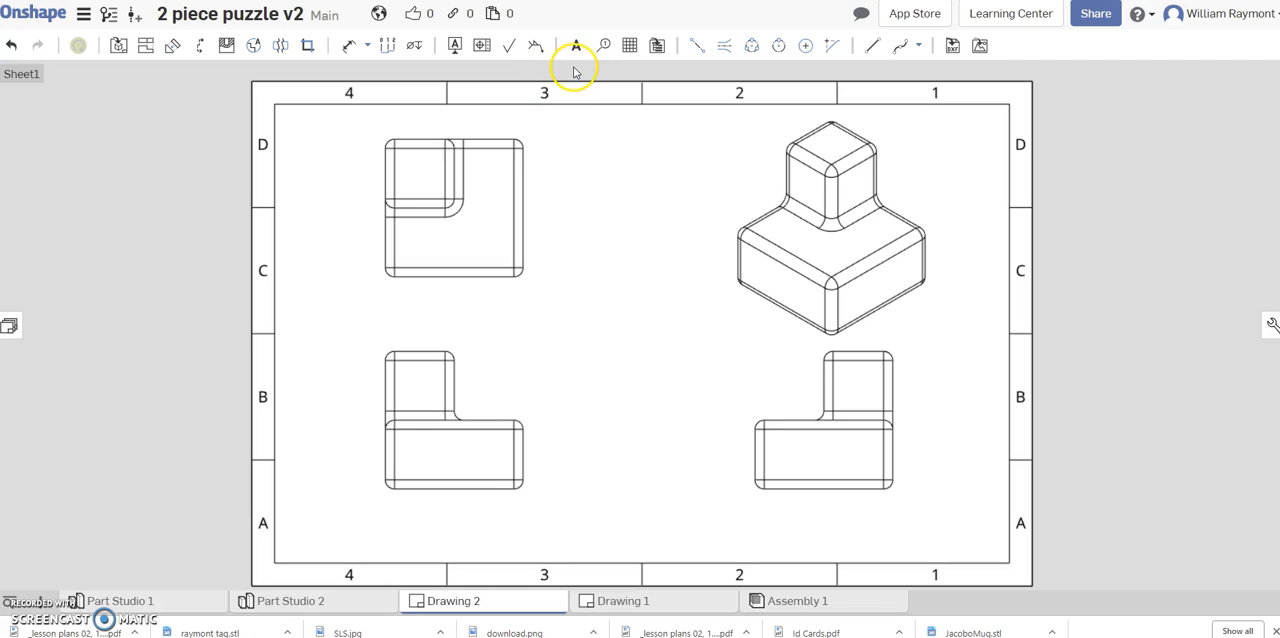
Add a line-to-line dimension for the base's overall depth in the top view, placed to the view's right.
left_click(367, 47)
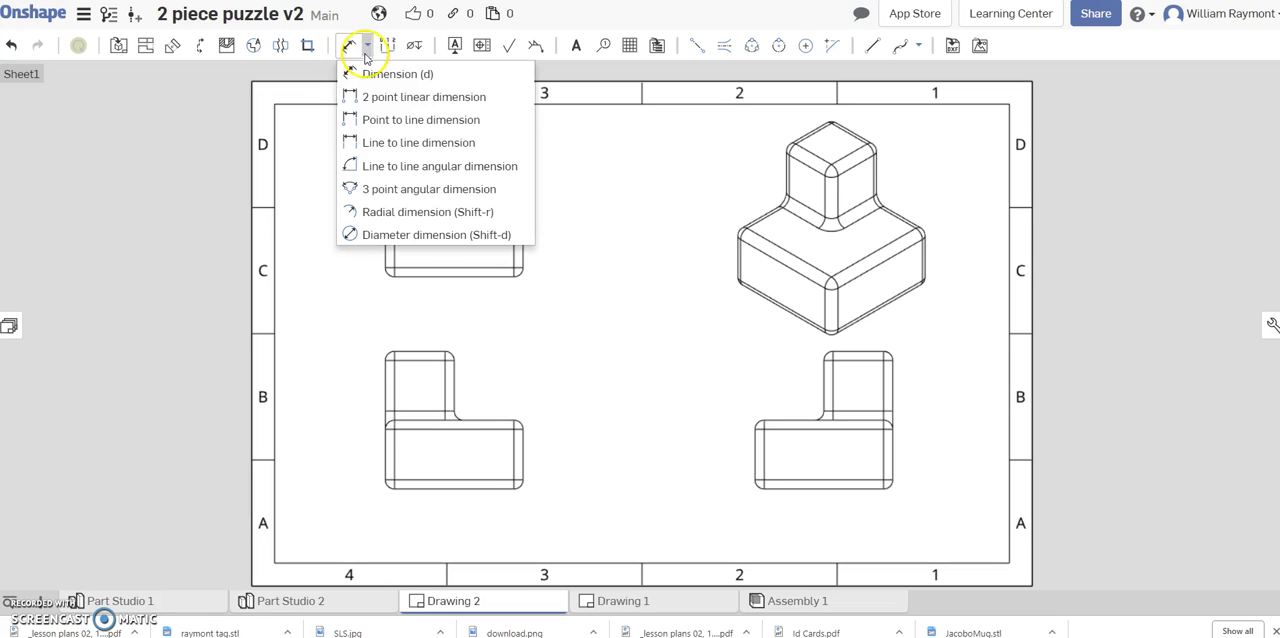
left_click(387, 146)
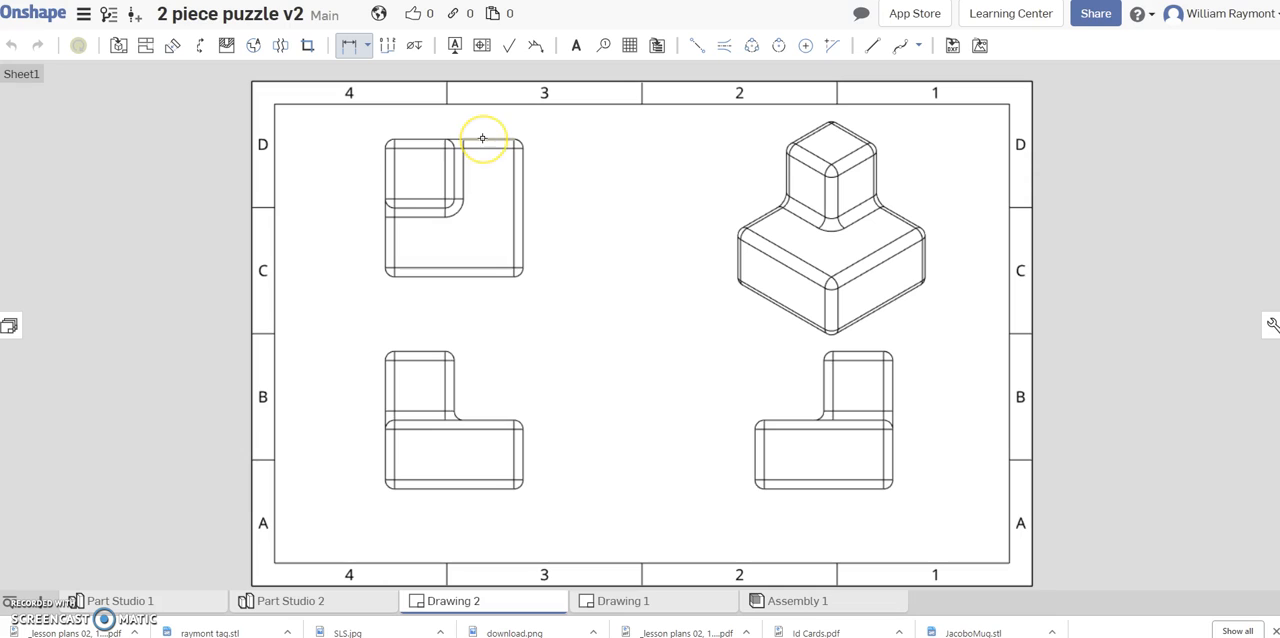
left_click_drag(485, 138, 486, 267)
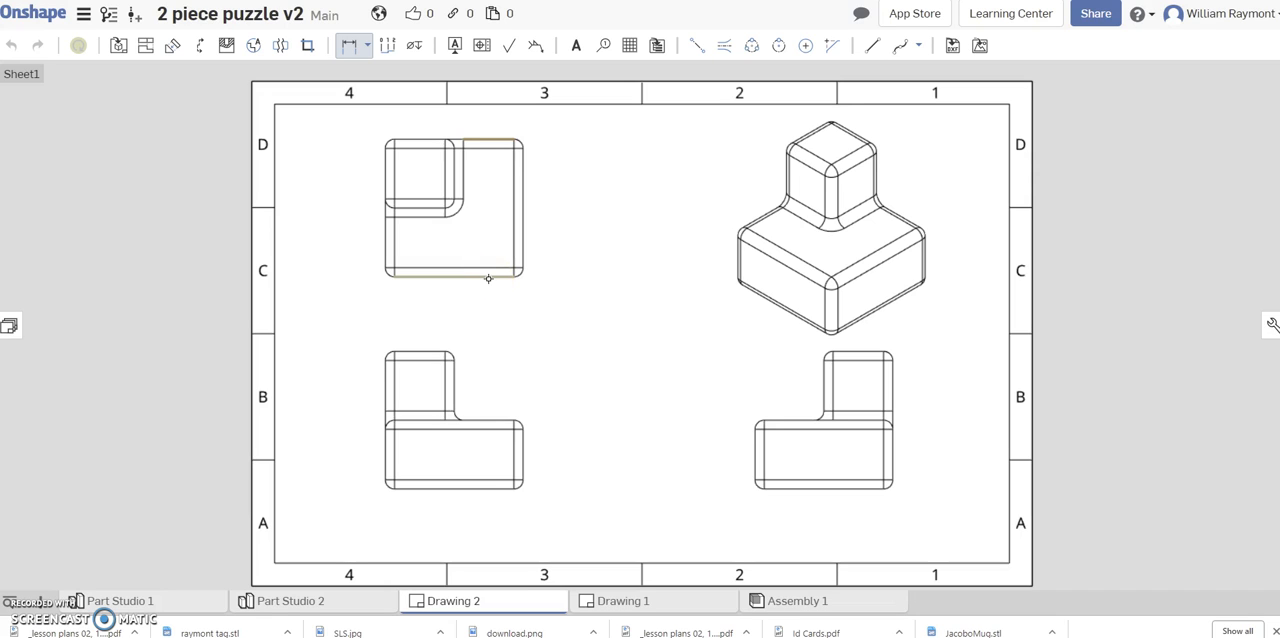
left_click(489, 279)
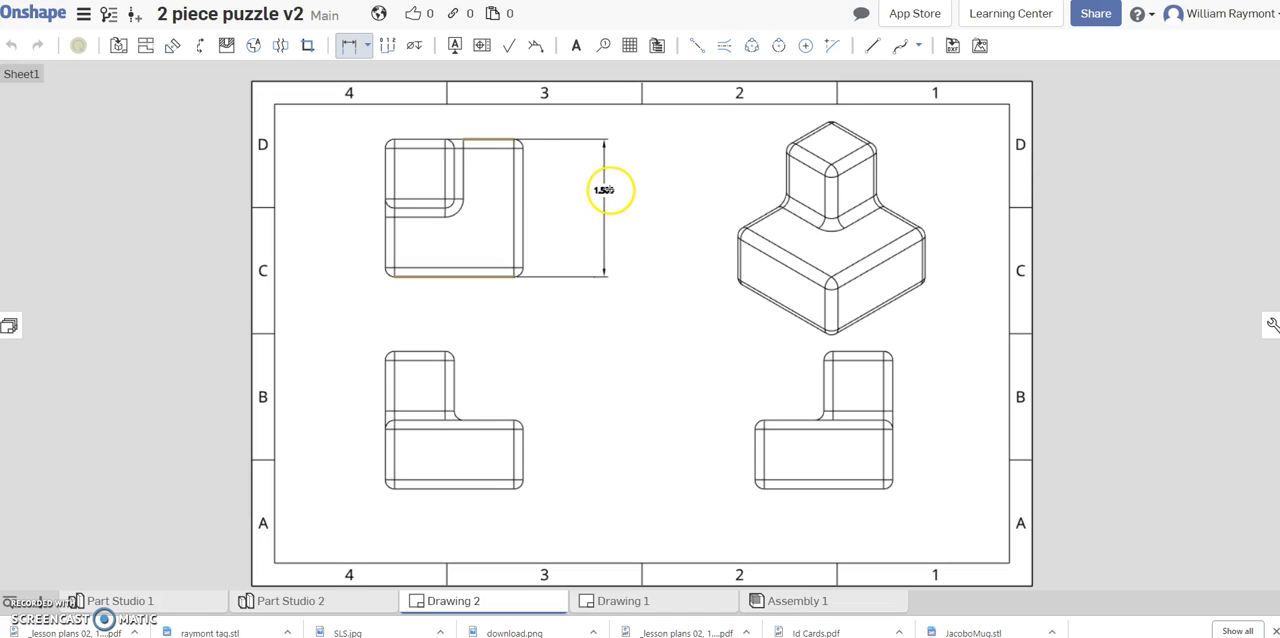
left_click(626, 188)
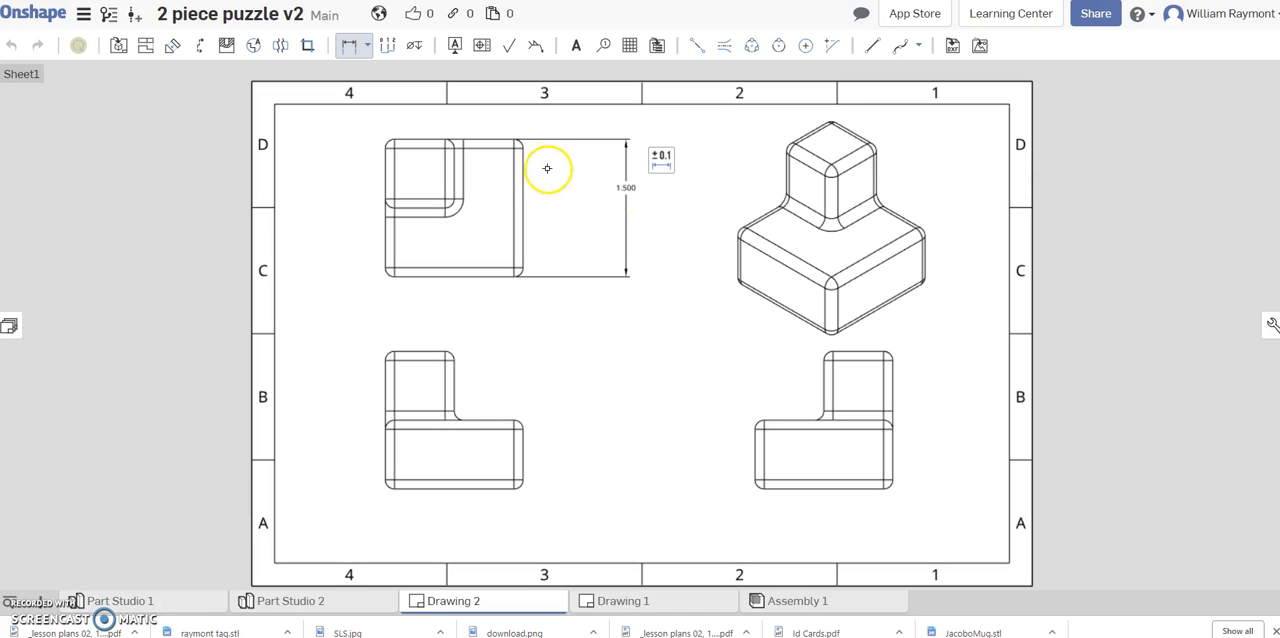
Dimension the small upper block's depth in the top view, placed between the view and the overall depth dimension.
left_click(422, 137)
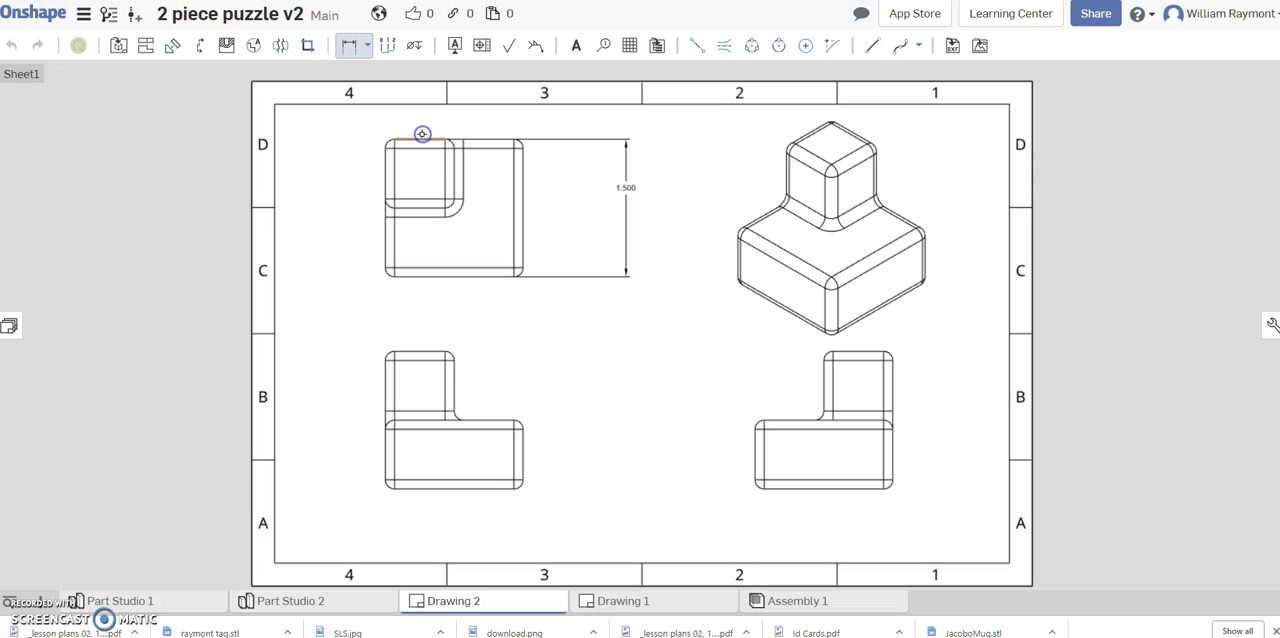
left_click(419, 209)
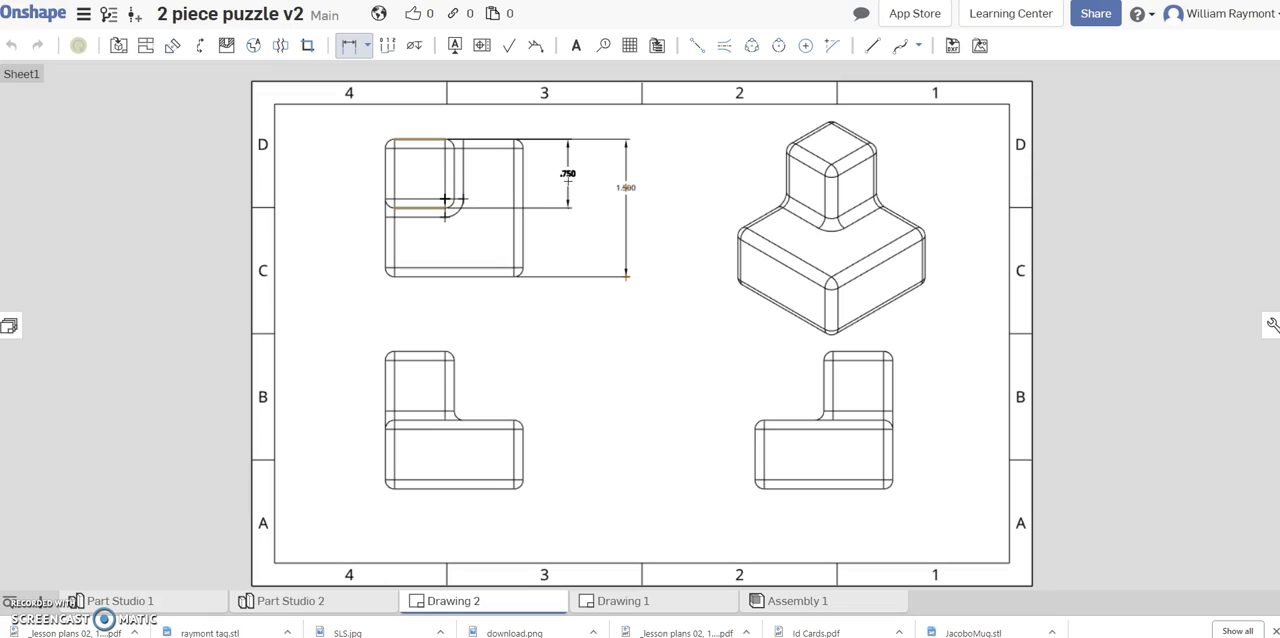
left_click(568, 181)
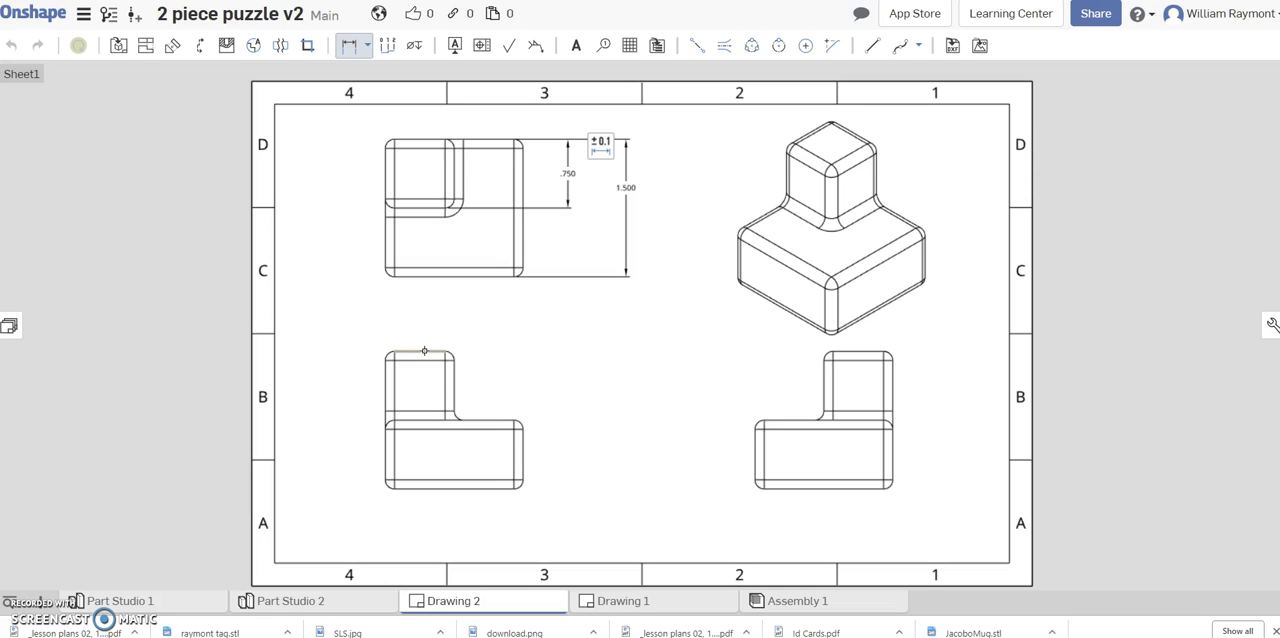
left_click(425, 351)
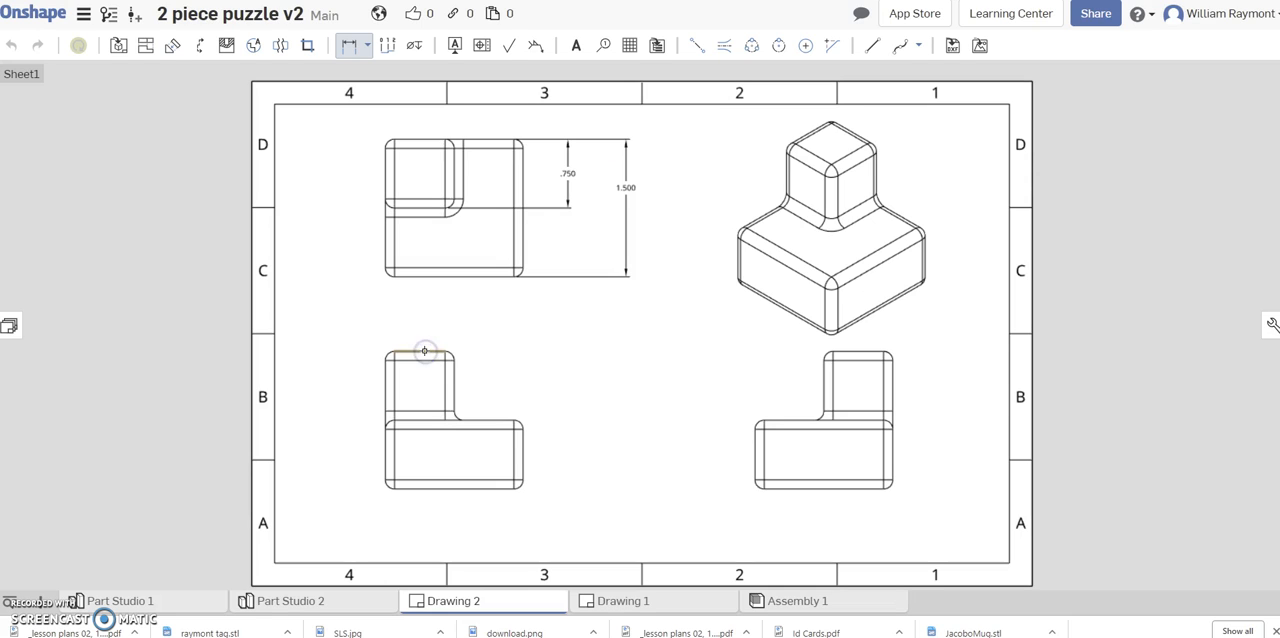
left_click(418, 419)
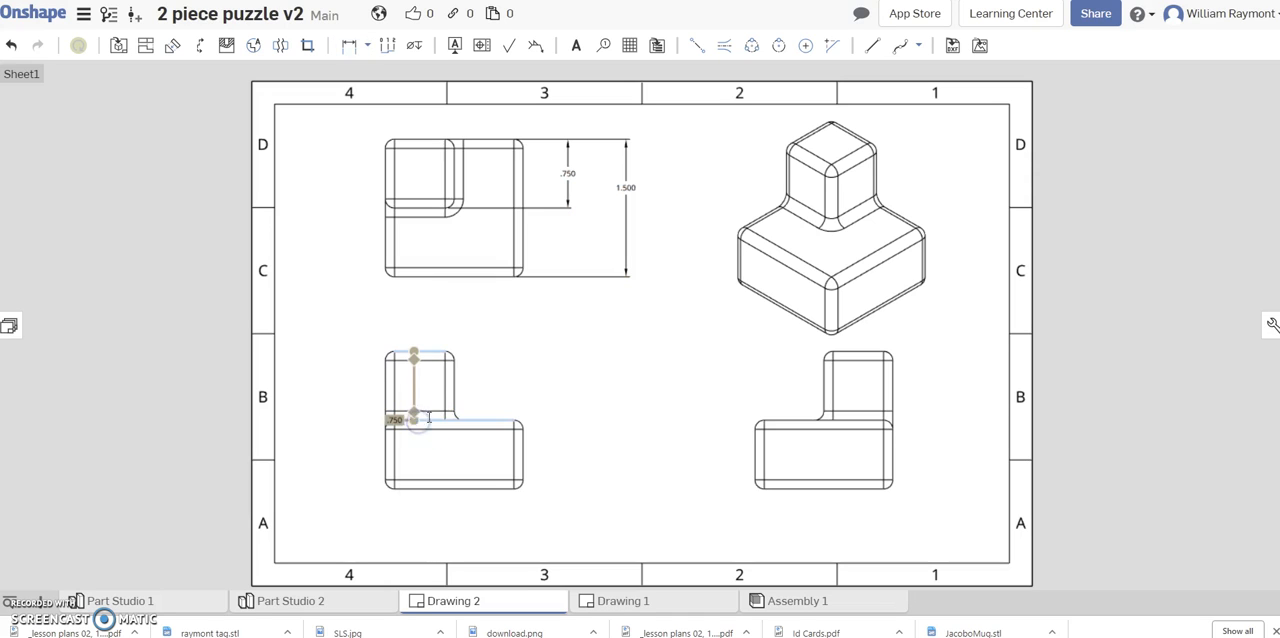
left_click(410, 422)
key("Escape")
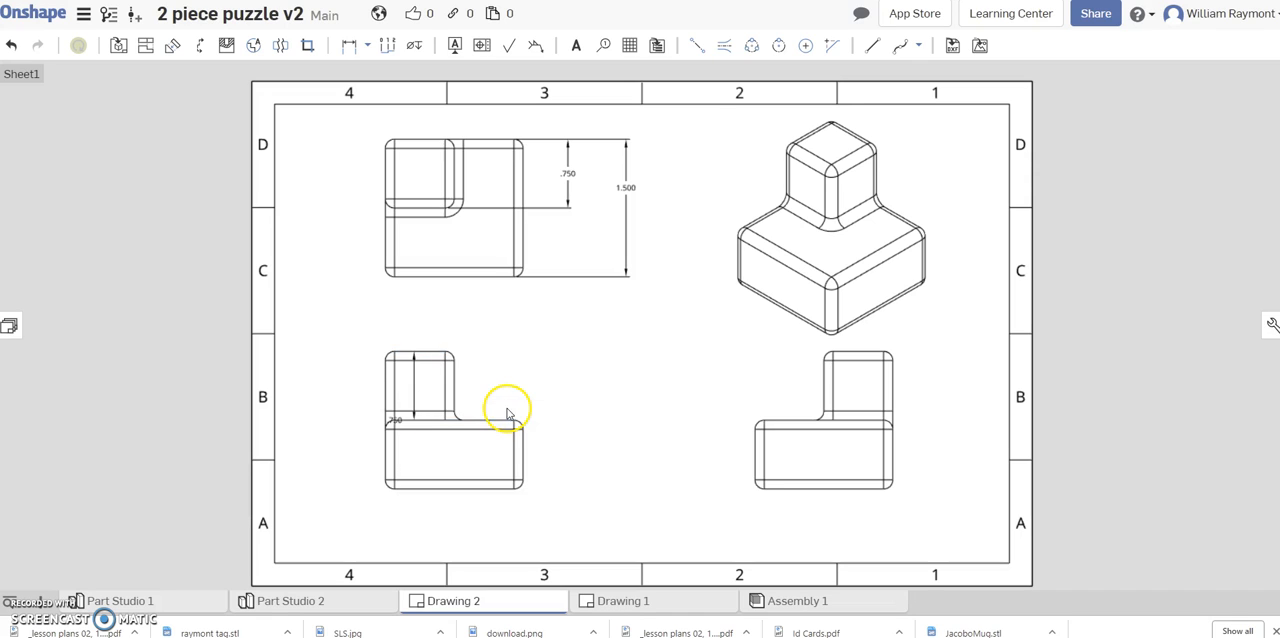
left_click(414, 390)
key("Delete")
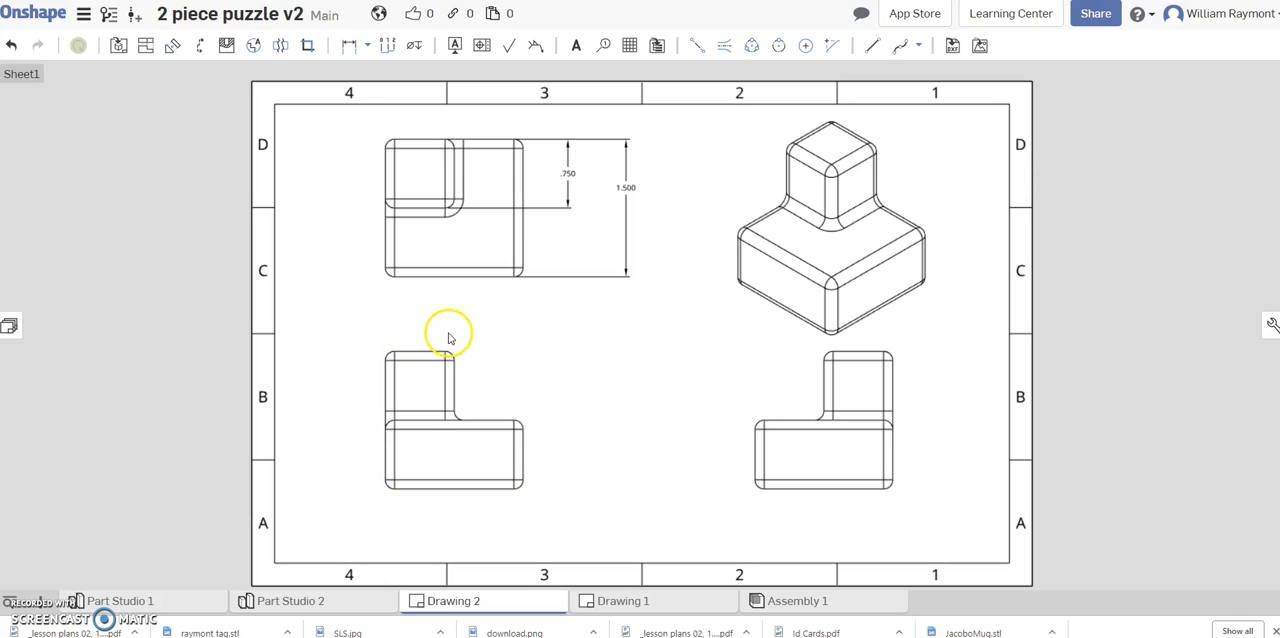
Add a line-to-line dimension for the upper block's height in the front view, placed to the view's right.
left_click(369, 47)
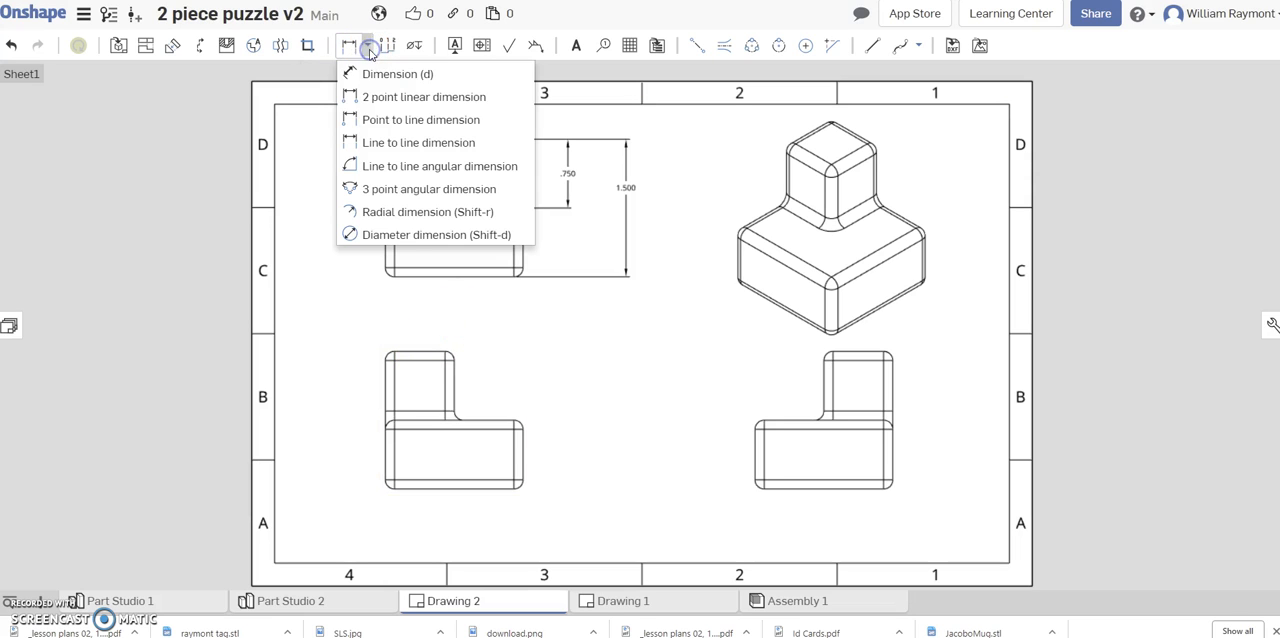
left_click(386, 145)
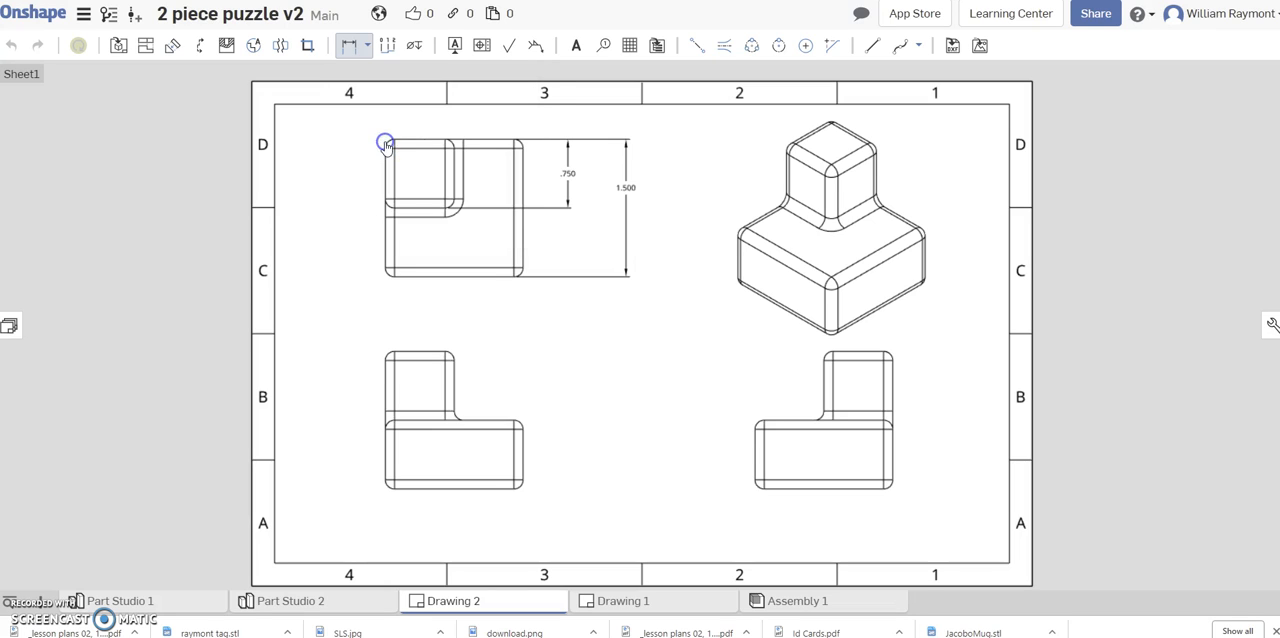
left_click(421, 350)
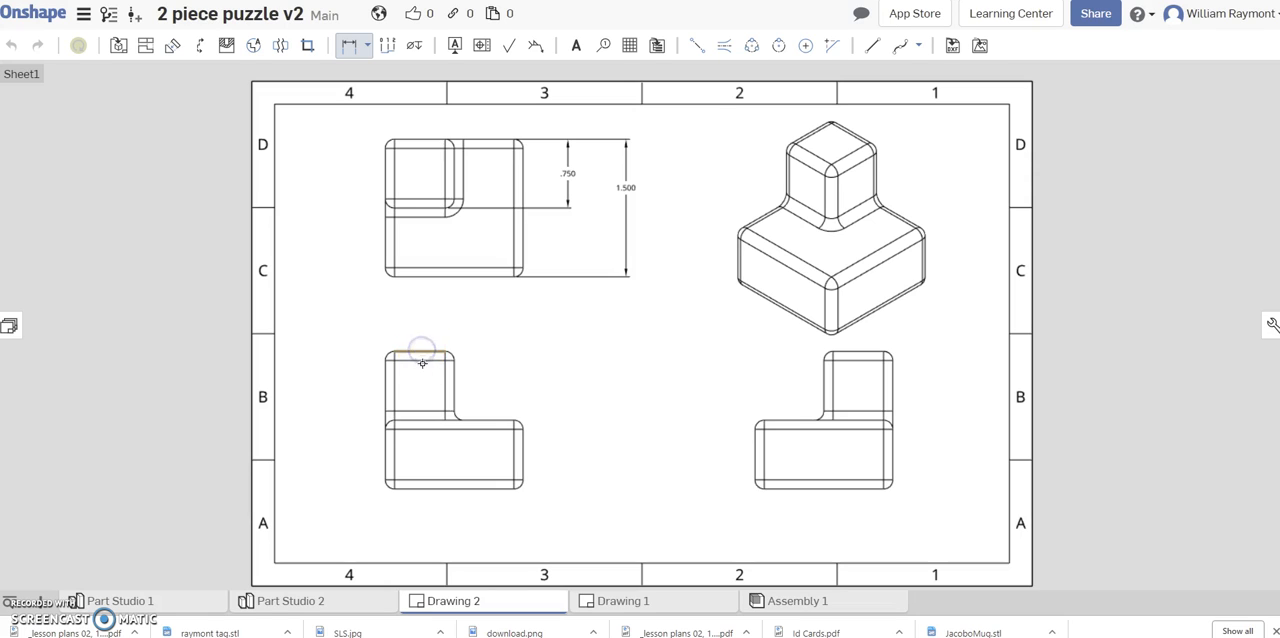
left_click(420, 419)
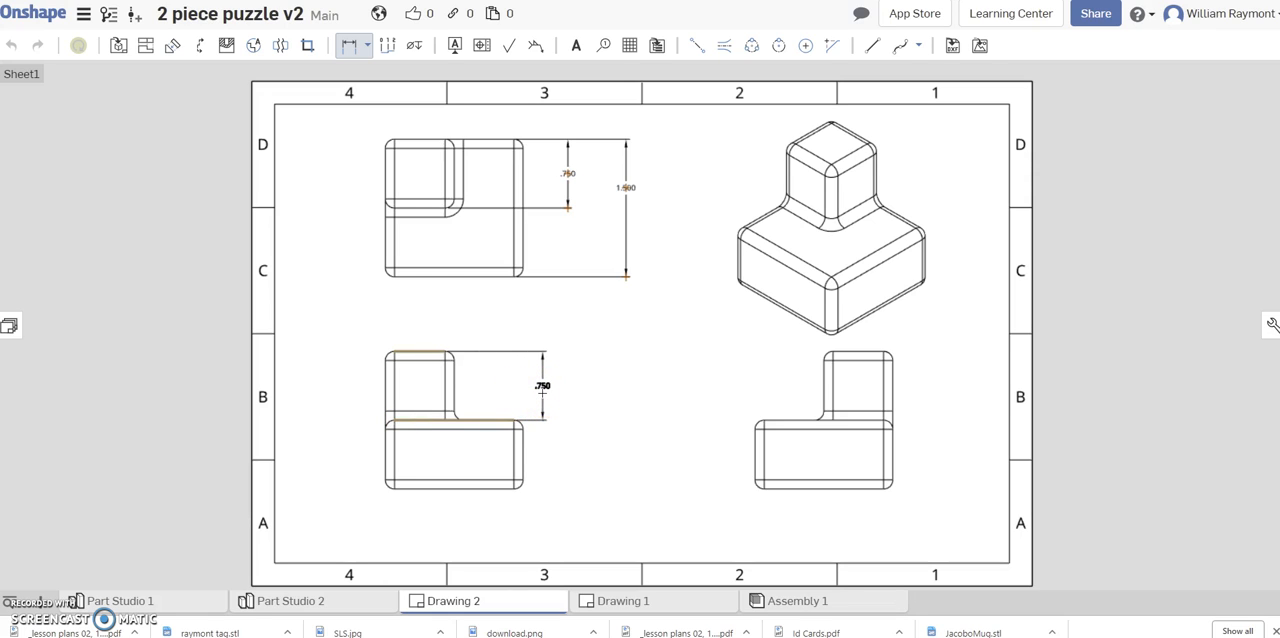
left_click(542, 393)
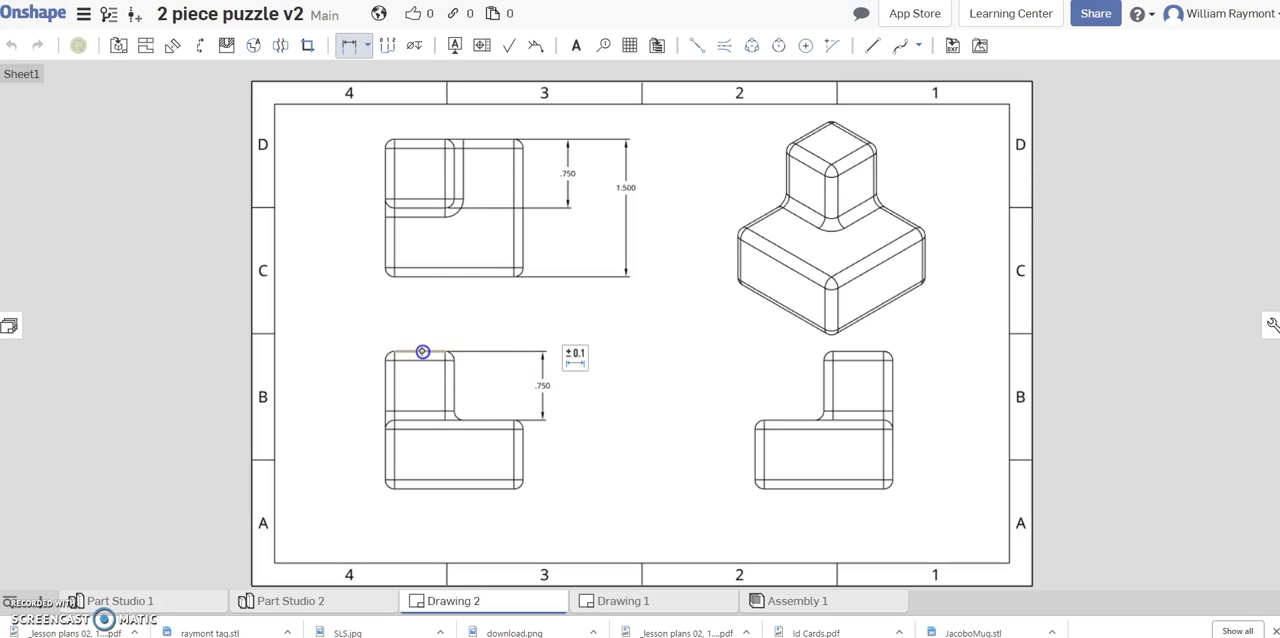
Add a line-to-line dimension for the part's overall height in the front view, placed outside the upper block's height dimension.
double_click(422, 351)
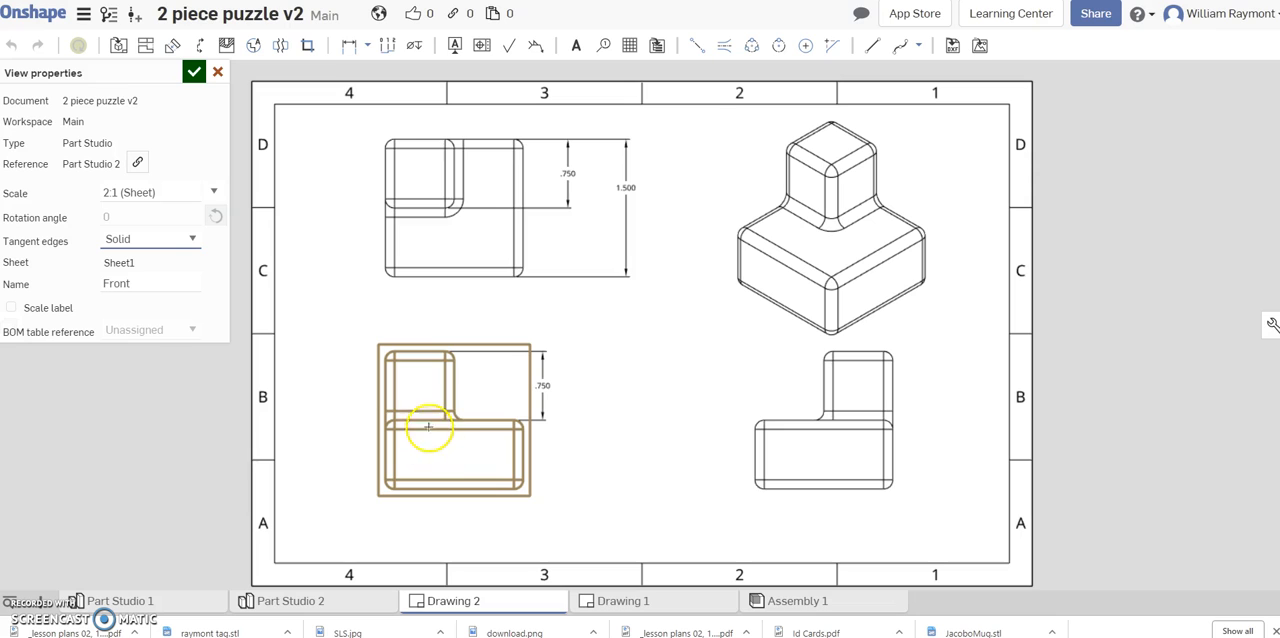
left_click(217, 72)
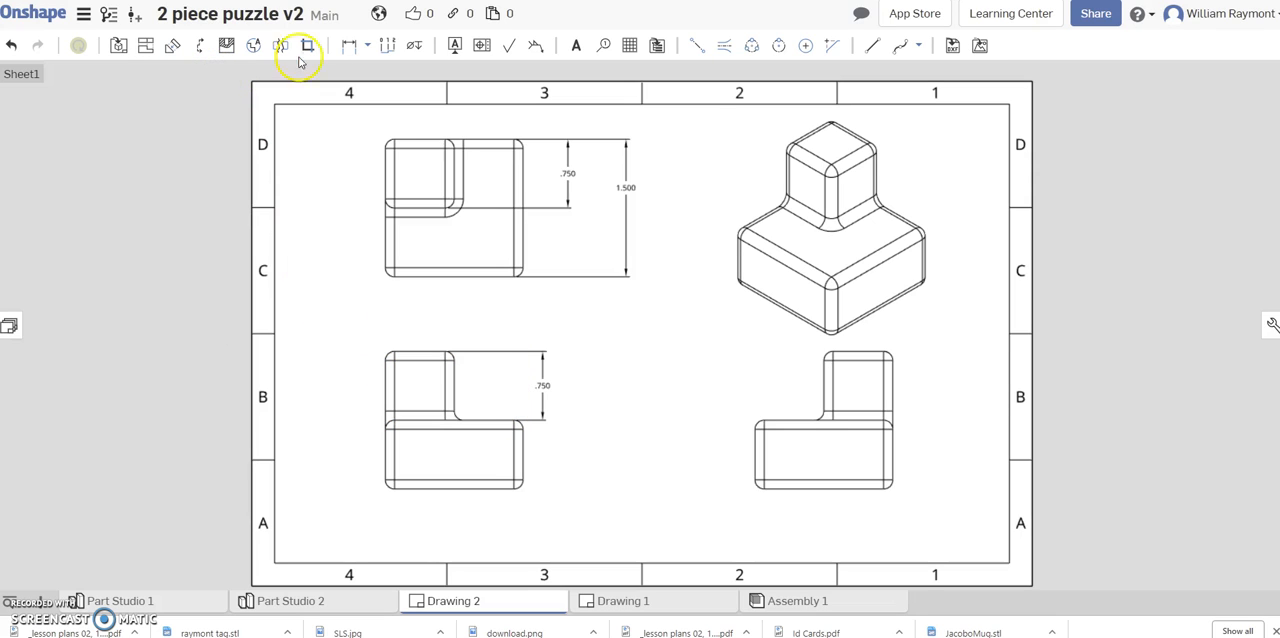
left_click(369, 45)
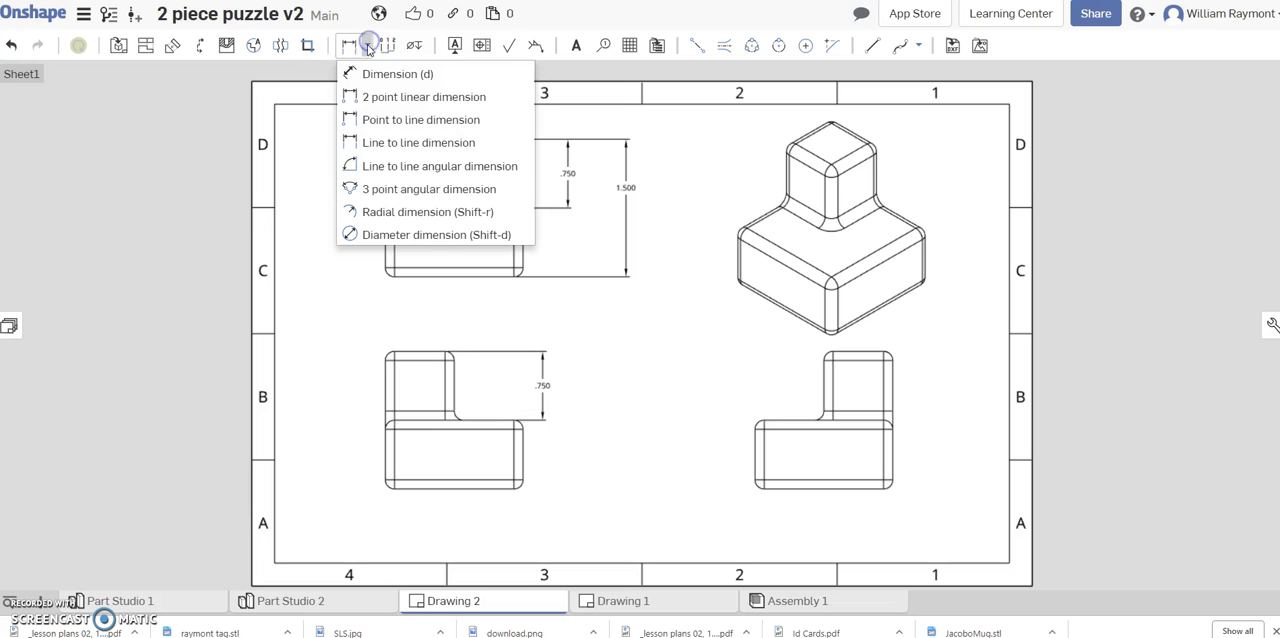
left_click(376, 145)
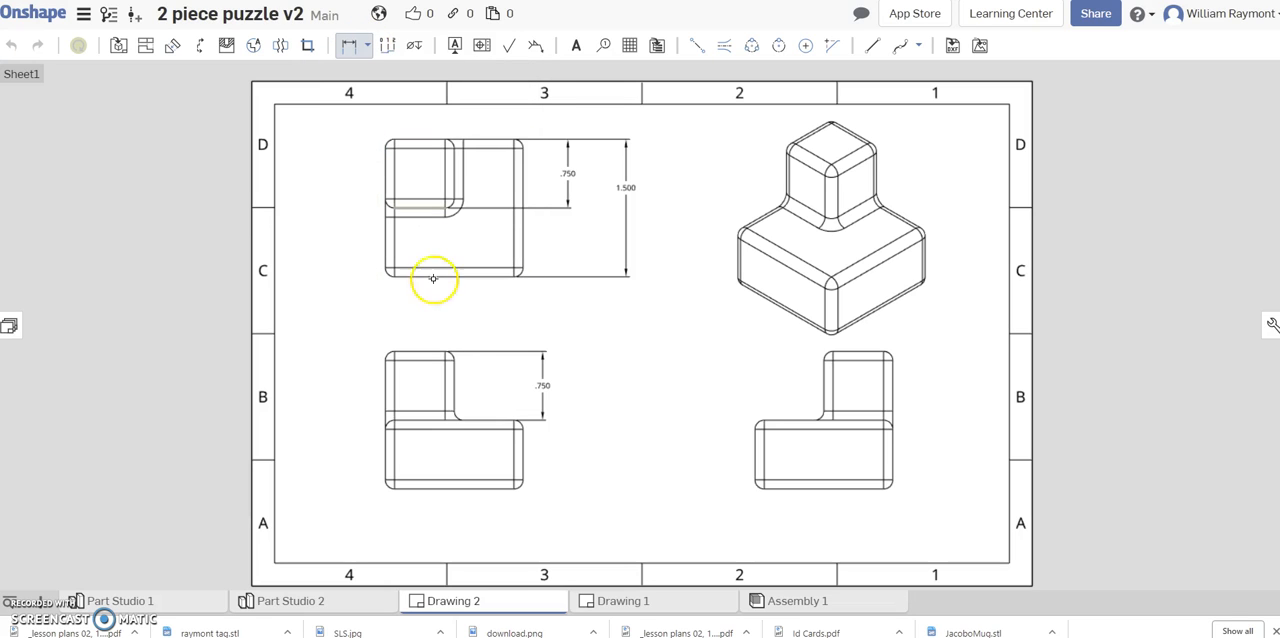
left_click(425, 352)
left_click(440, 488)
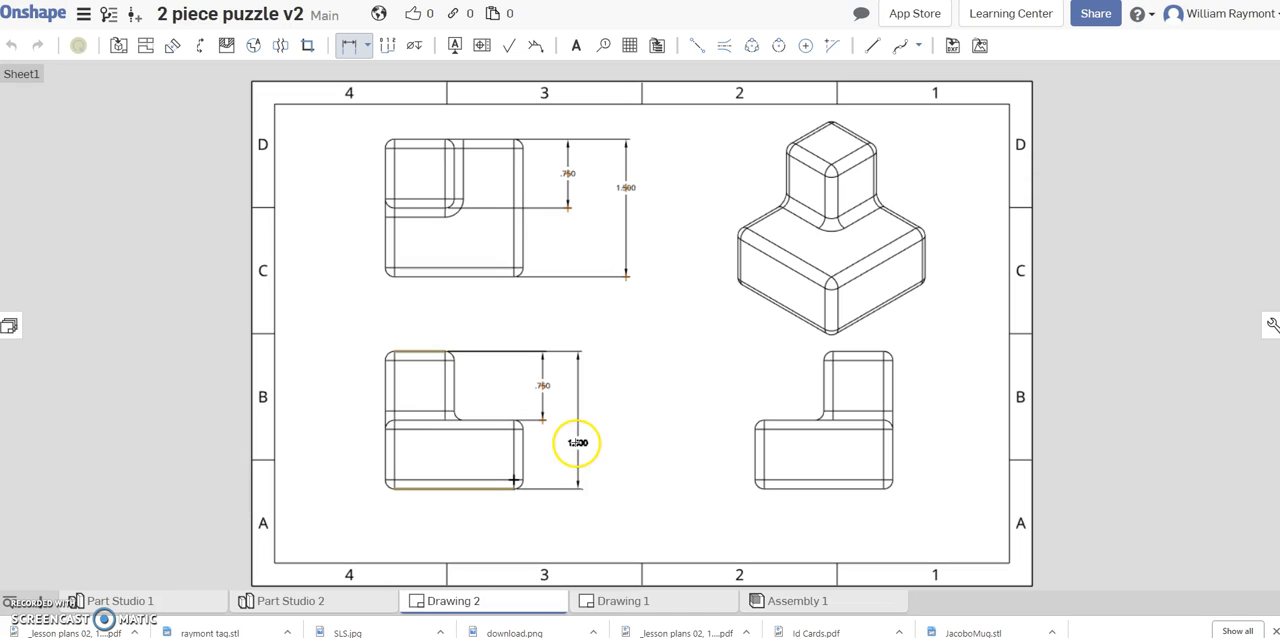
double_click(575, 443)
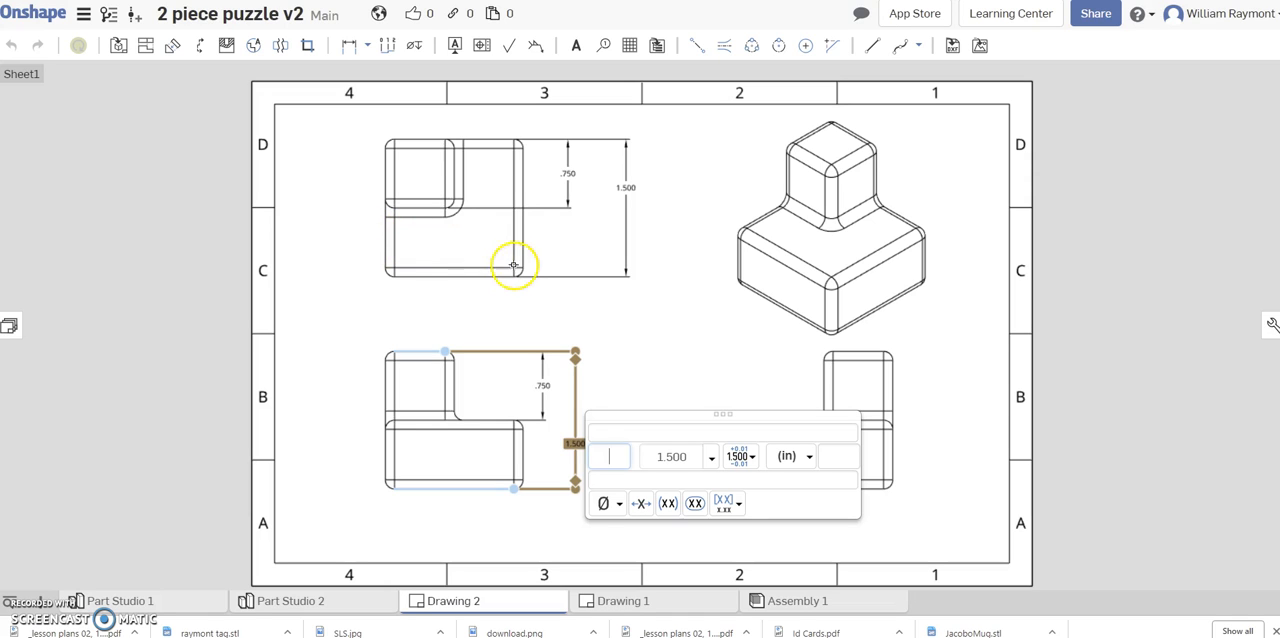
Add a line-to-line dimension between the base's left and right edges in the top view, placed at the right edge.
left_click(364, 46)
left_click(377, 143)
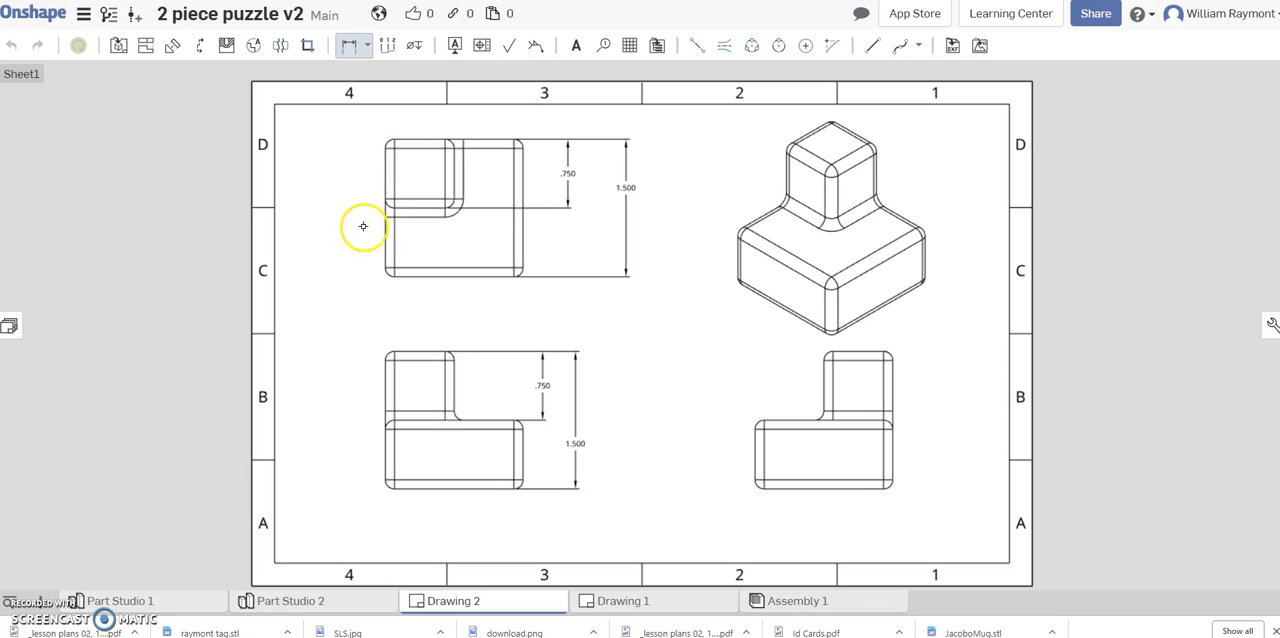
left_click(386, 237)
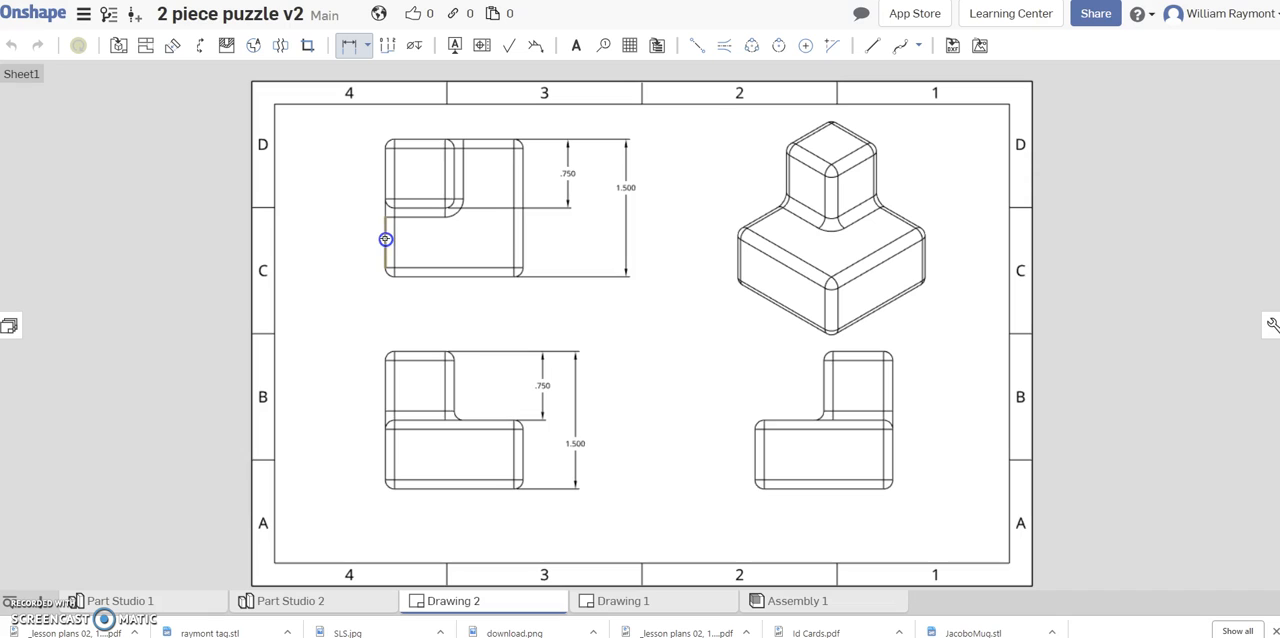
left_click(523, 243)
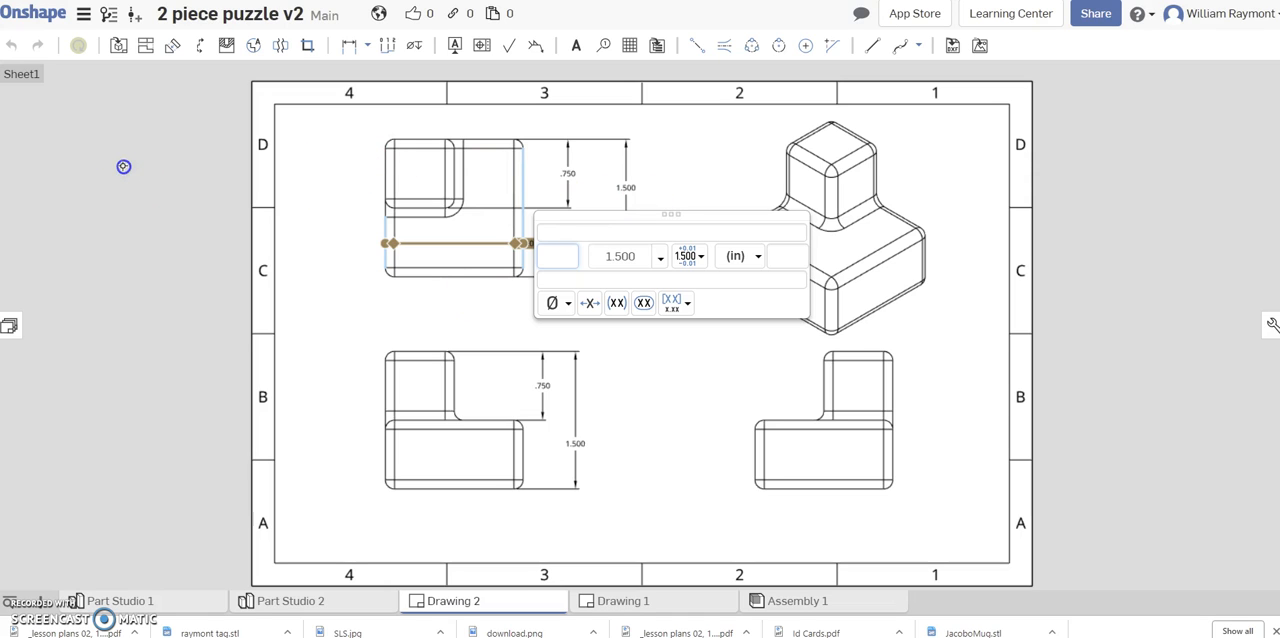
Add another line-to-line dimension for the base's overall width in the top view, placed centred below the view.
left_click(366, 45)
left_click(381, 146)
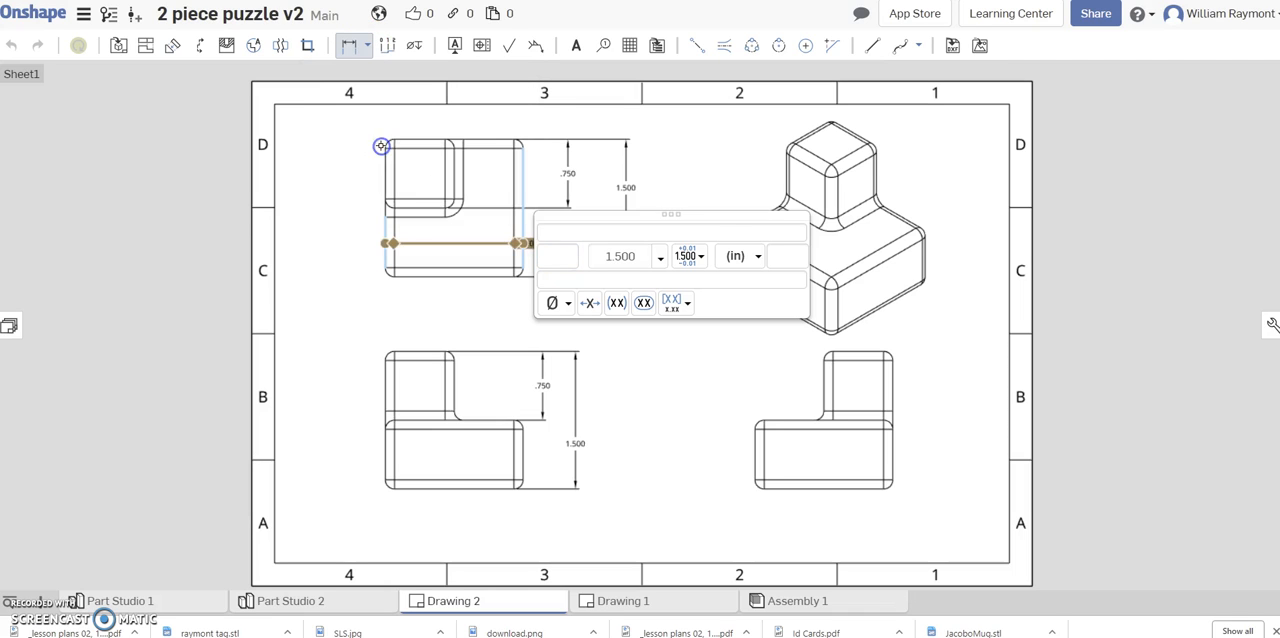
left_click(386, 240)
left_click(521, 227)
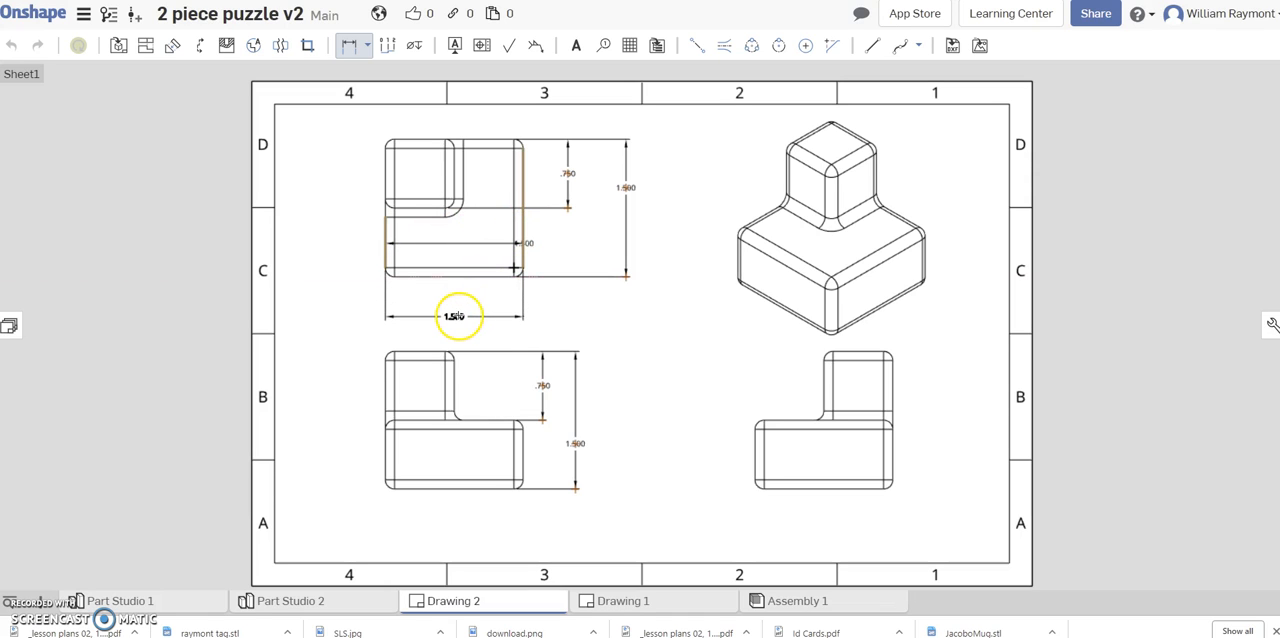
left_click(456, 309)
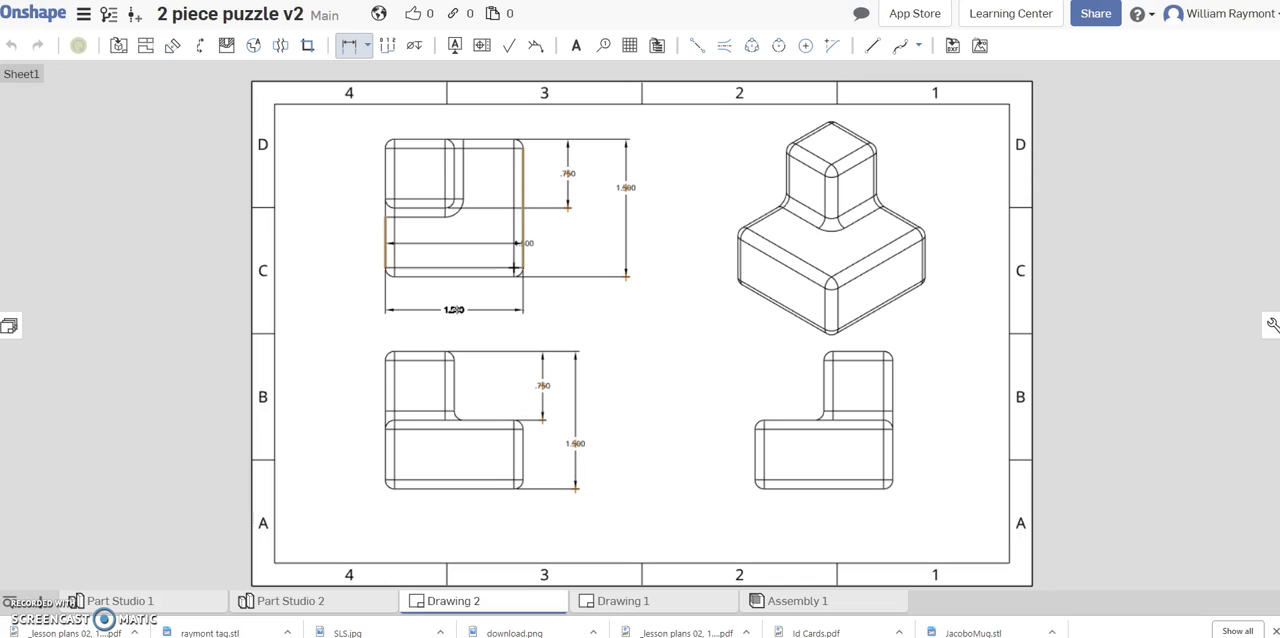
left_click(456, 309)
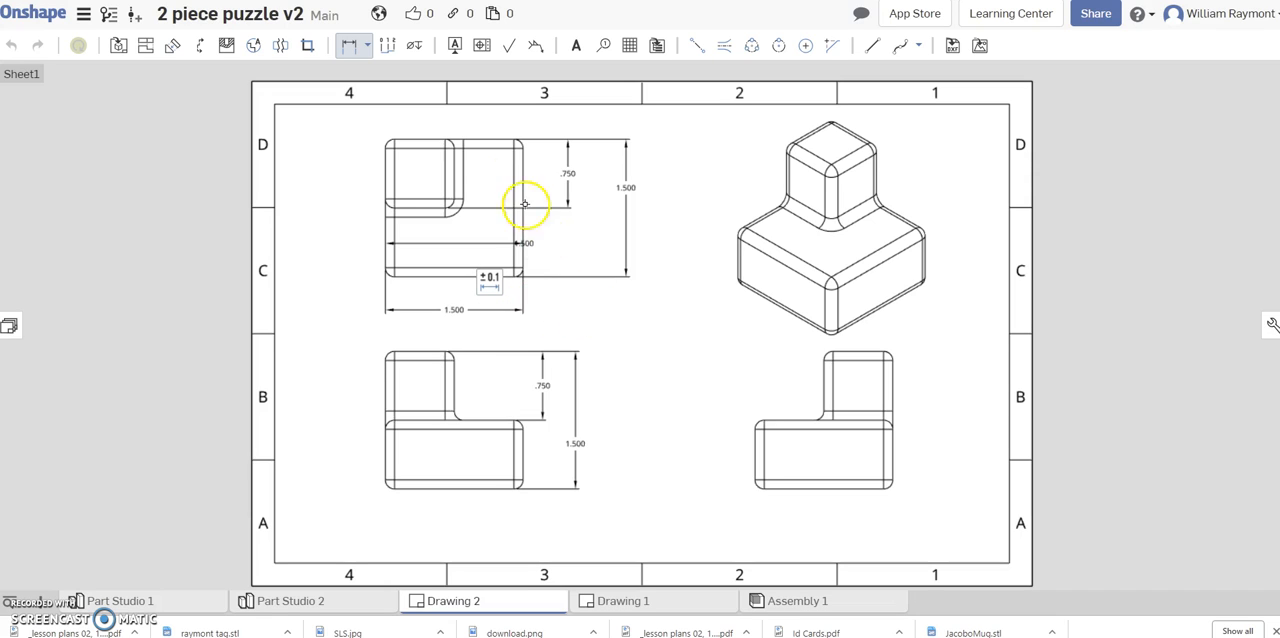
Add a radial dimension to the base's upper-left rounded corner in the right-side view, placed up and to the left of it.
left_click(371, 45)
left_click(368, 46)
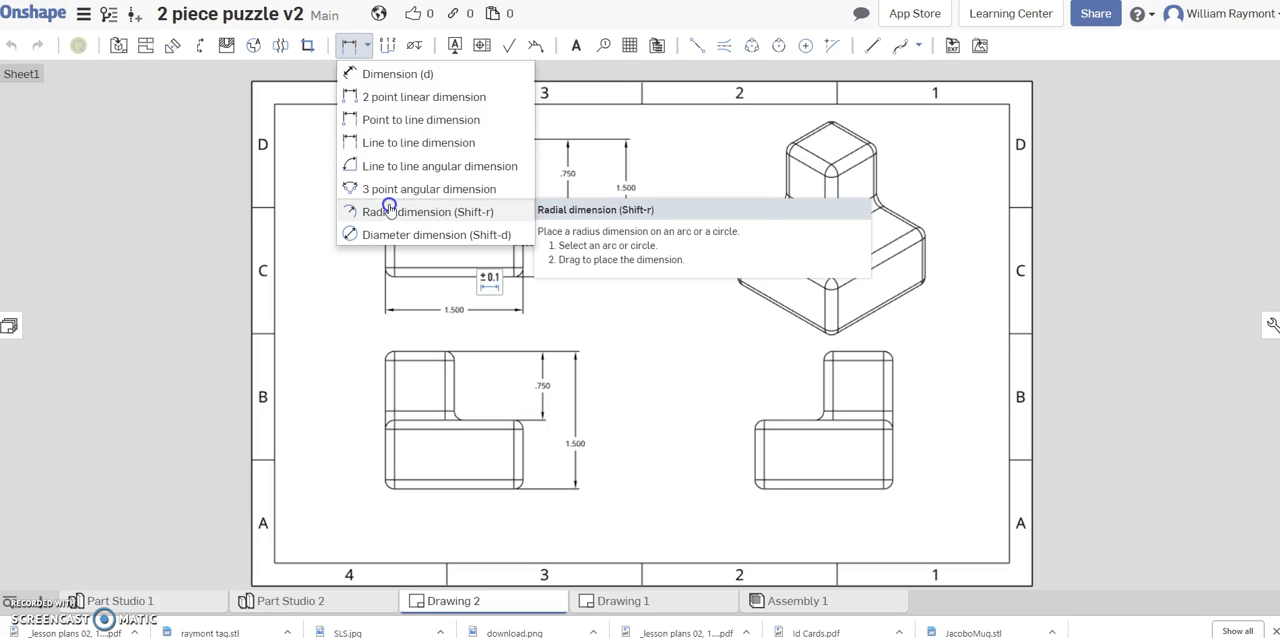
left_click(391, 213)
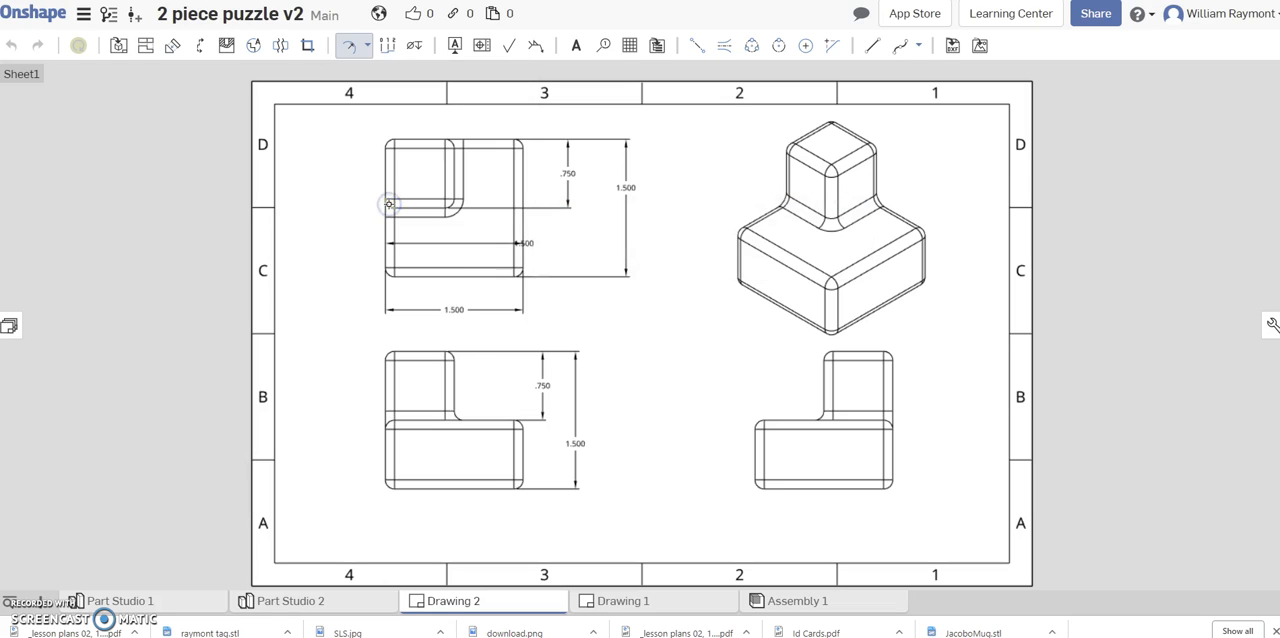
left_click(759, 424)
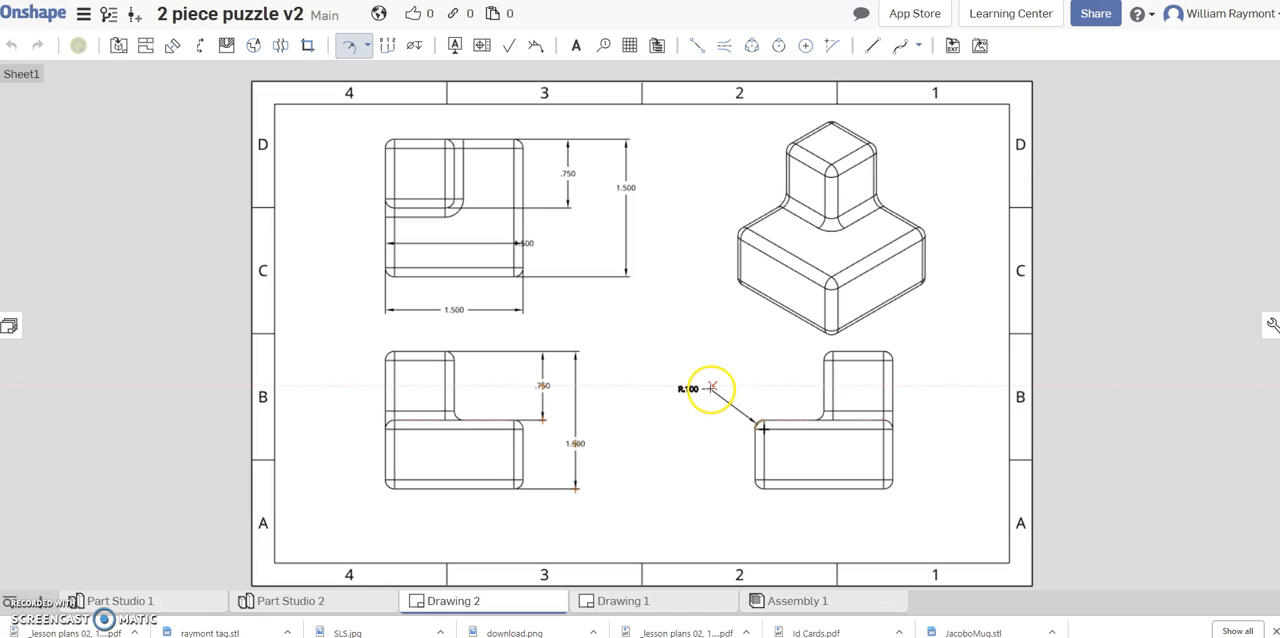
left_click(709, 387)
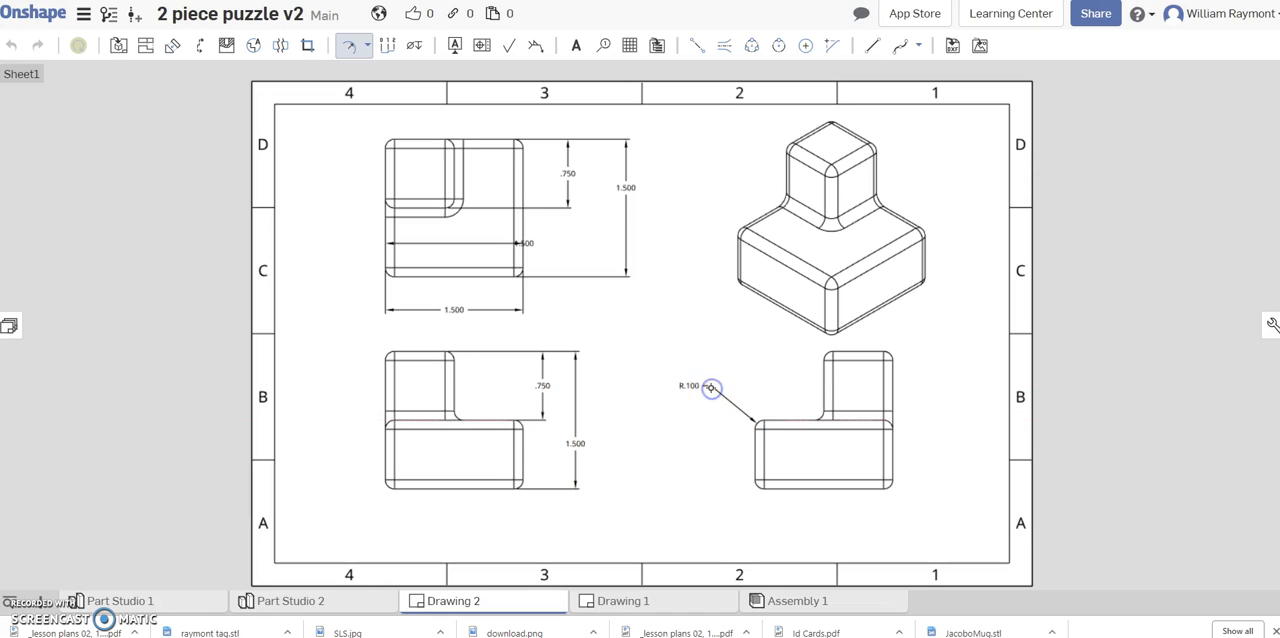
left_click(689, 357)
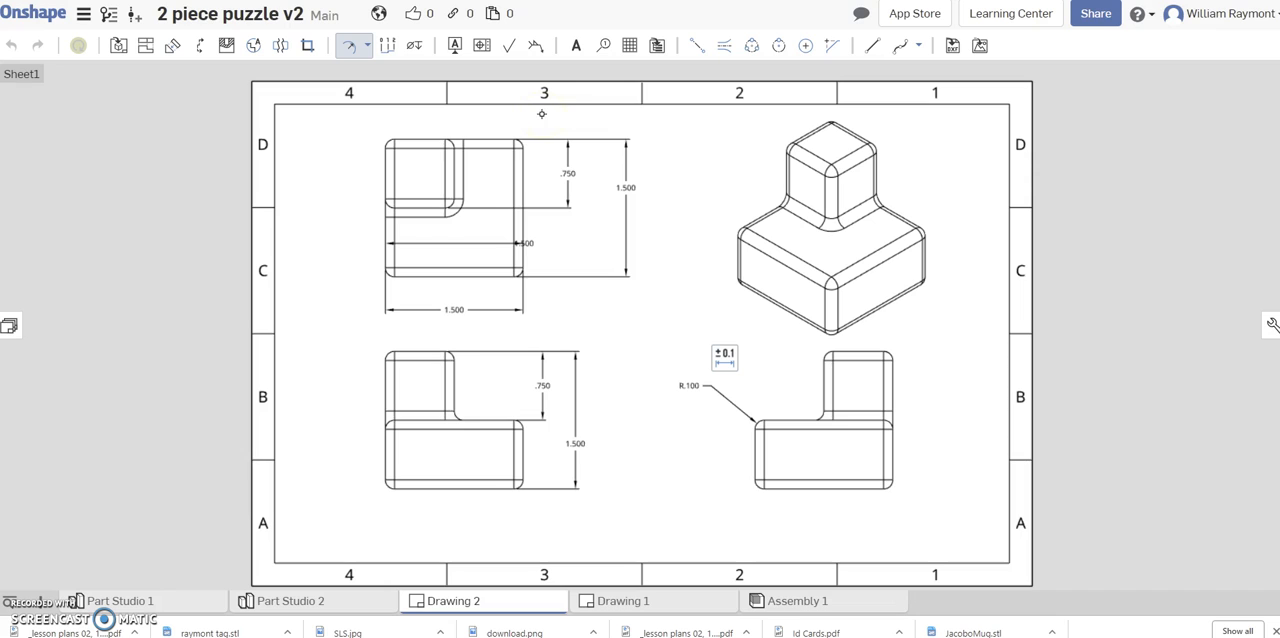
Add a bold note reading "Part 2 of 2 Multi Veiw Drawing" near the sheet's top centre, with the text box widened to fit.
left_click(576, 50)
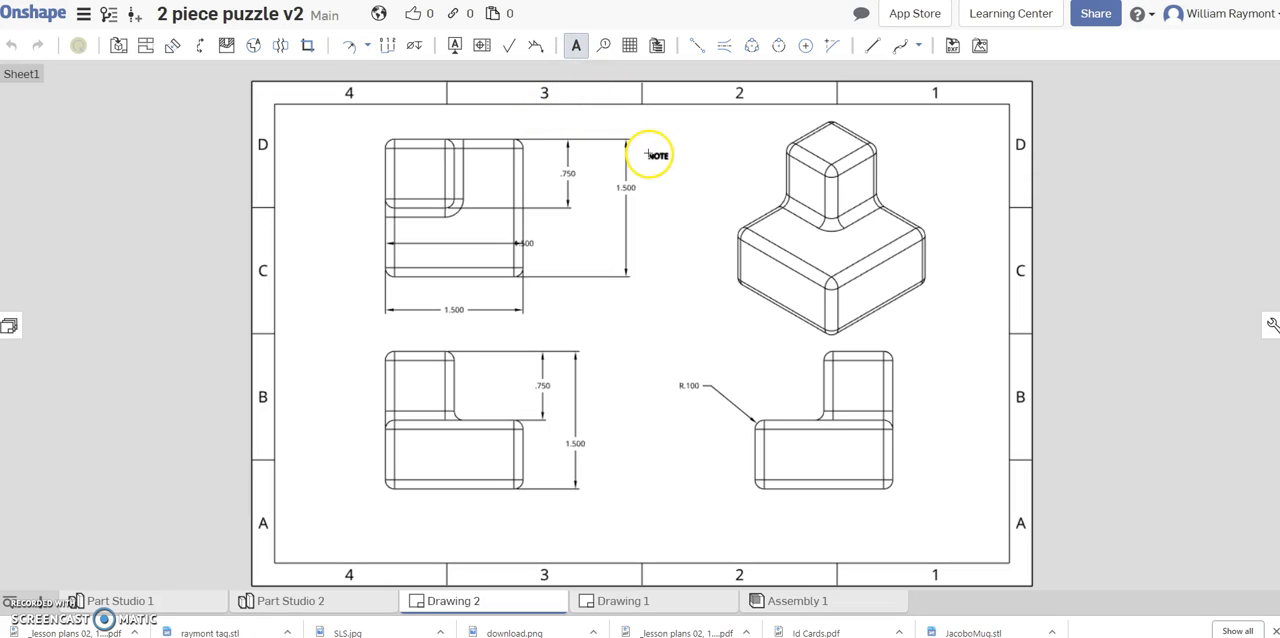
left_click(543, 116)
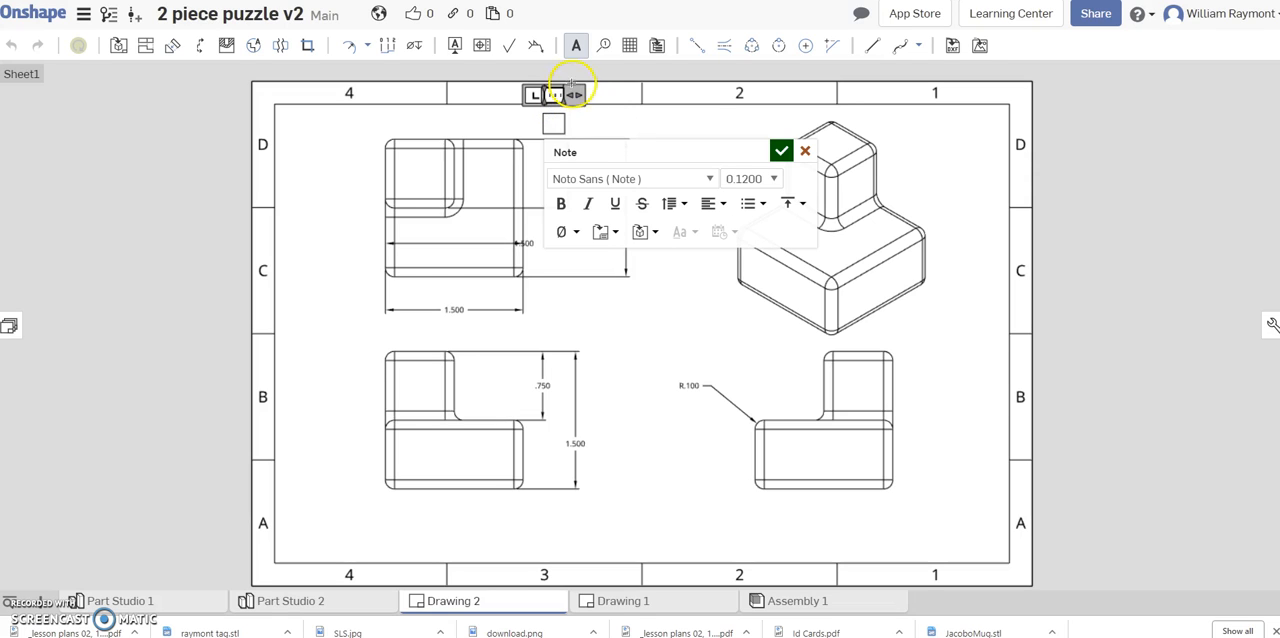
left_click_drag(579, 95, 743, 103)
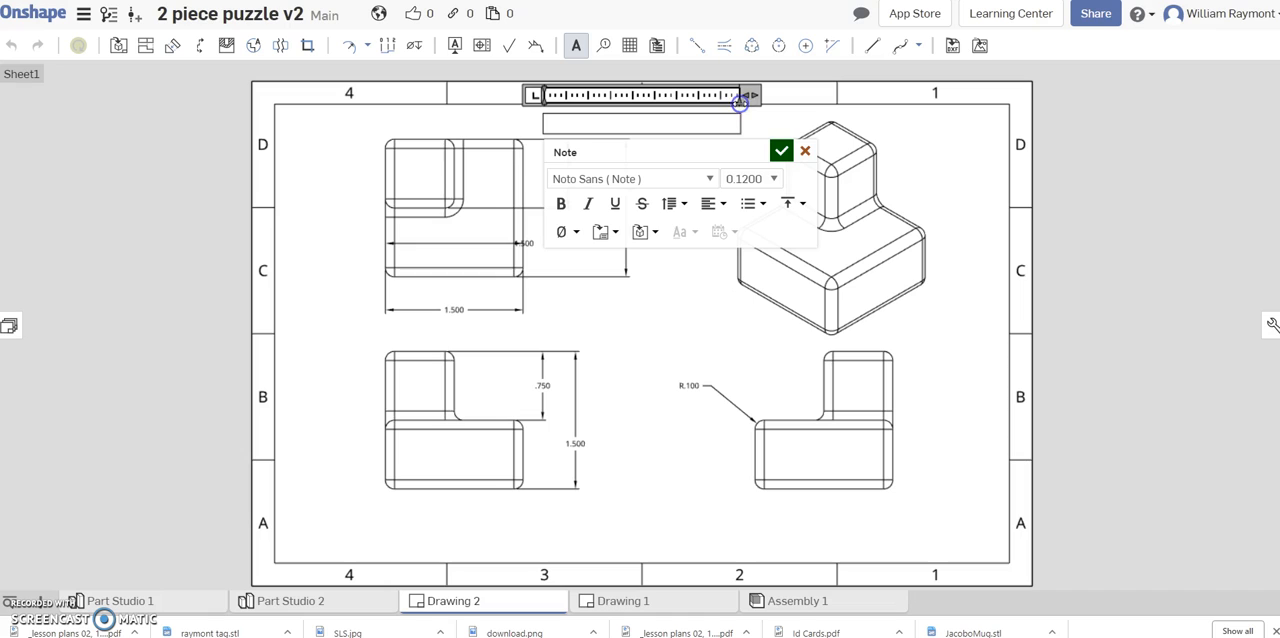
left_click(560, 205)
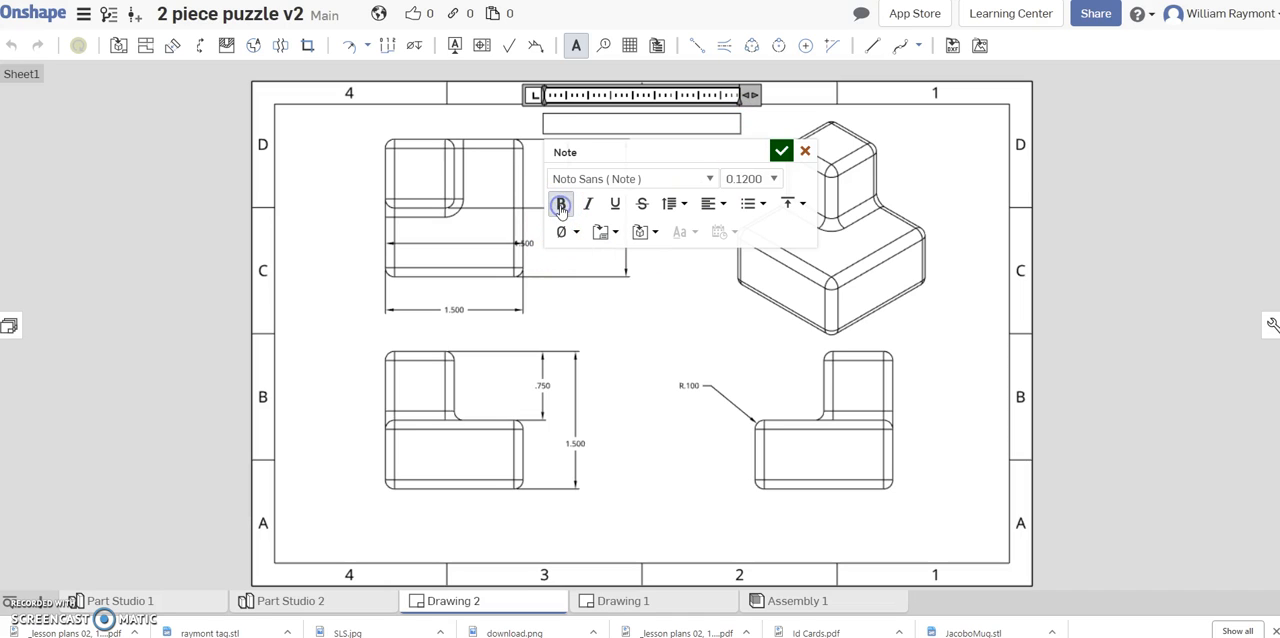
left_click(745, 180)
key("BackSpace")
type("8")
left_click(563, 126)
type("of 2 Multi View Drawing")
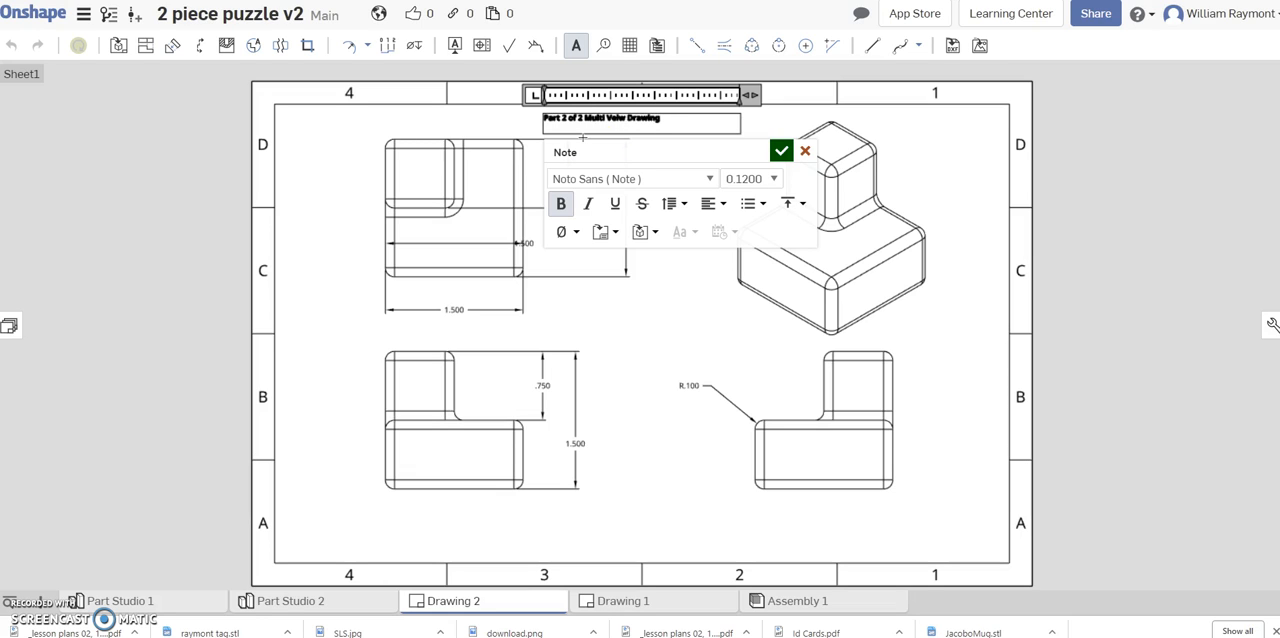
left_click(781, 152)
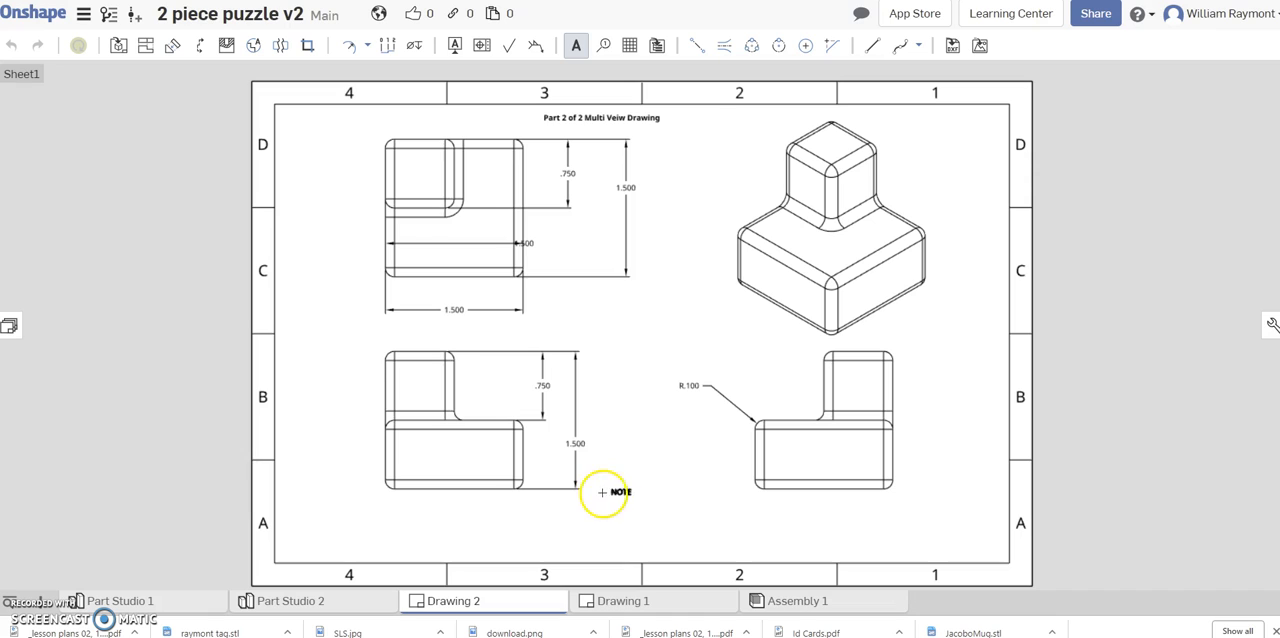
Add a bold note below the front view's dimensions reading "Designed By:" followed by the designer's full name.
left_click(551, 510)
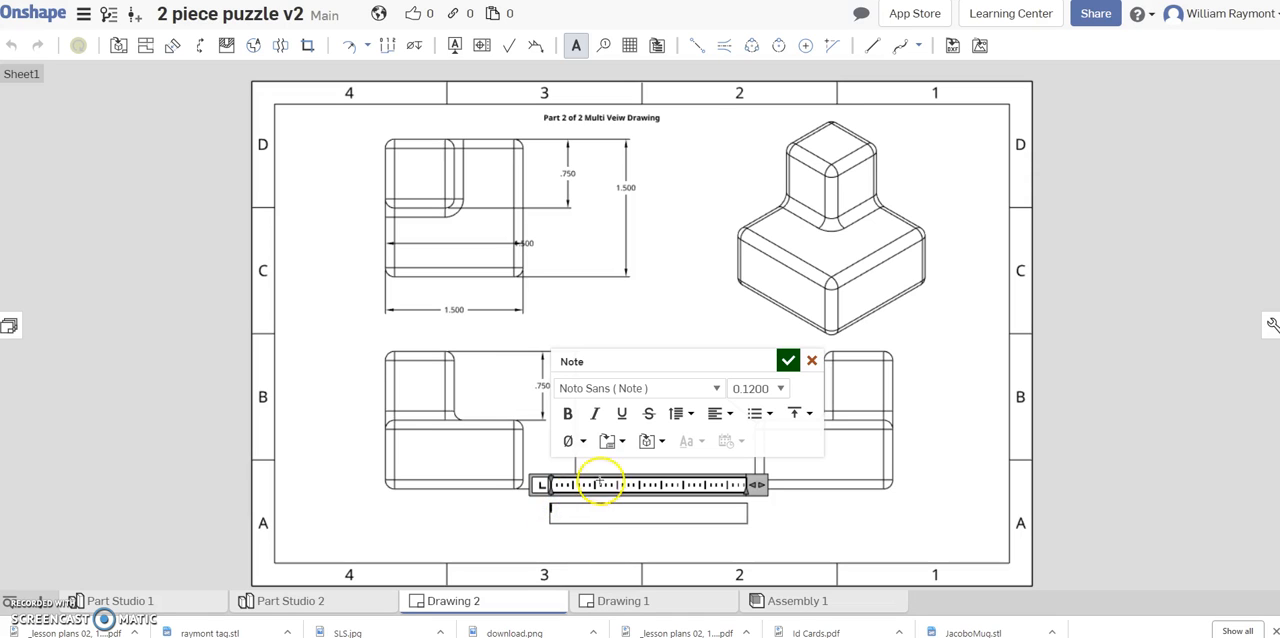
left_click(569, 414)
type("Designed By: Willi")
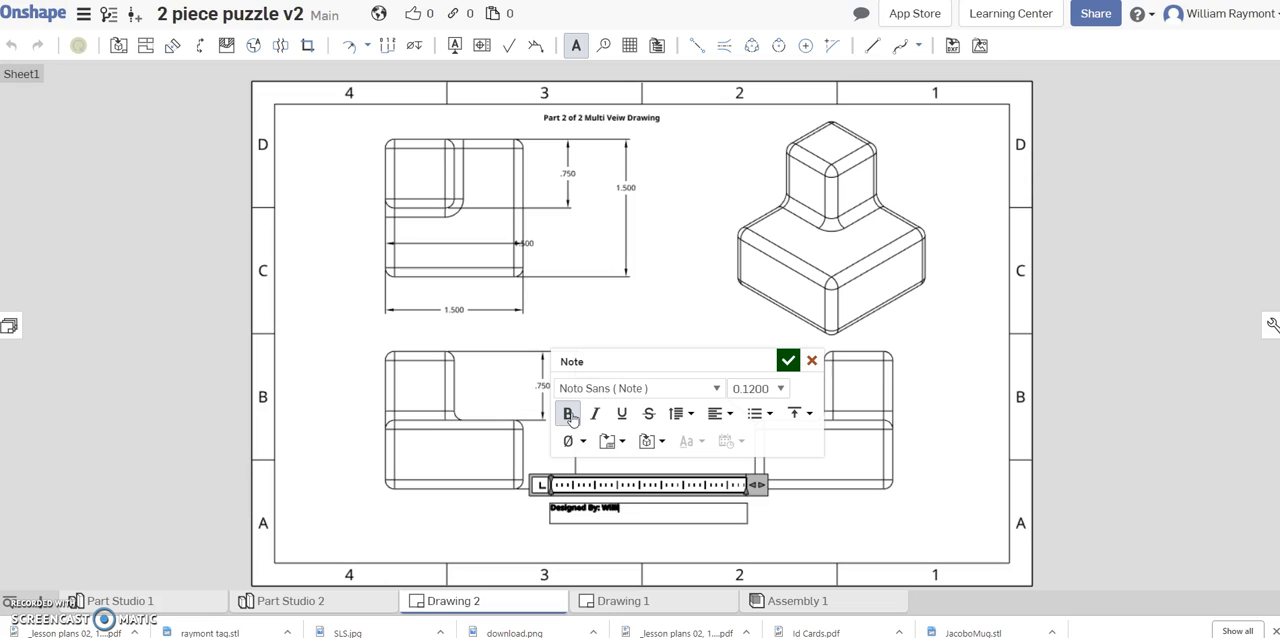
type("aymont")
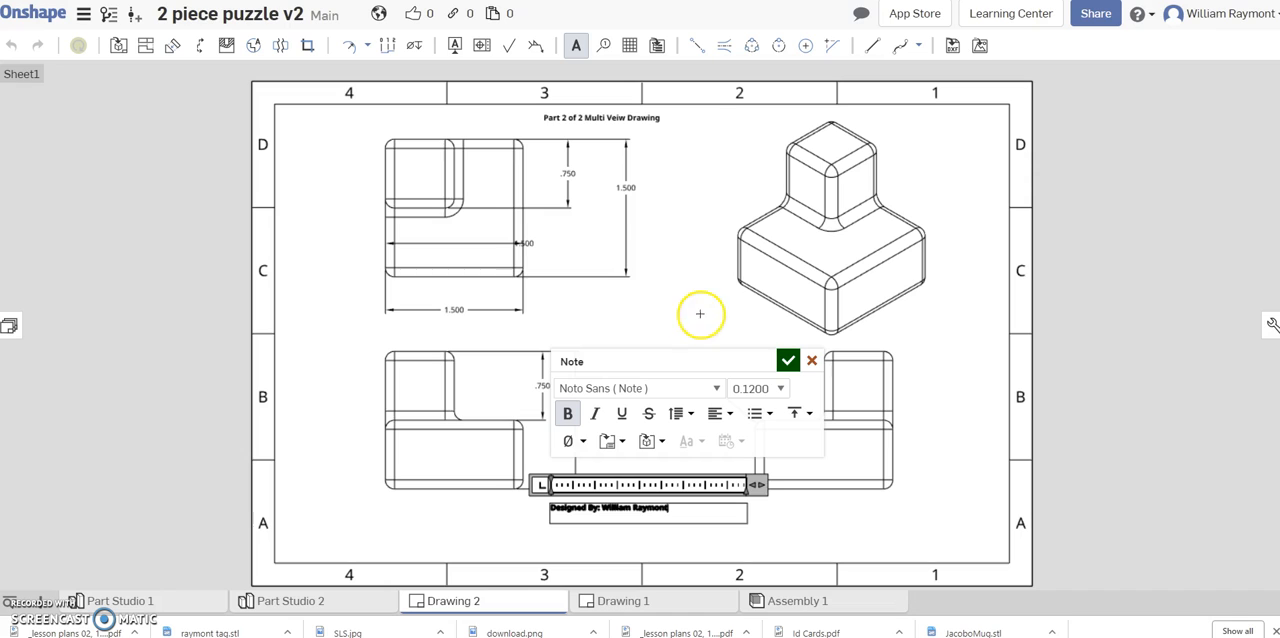
left_click(788, 359)
left_click_drag(673, 332, 222, 282)
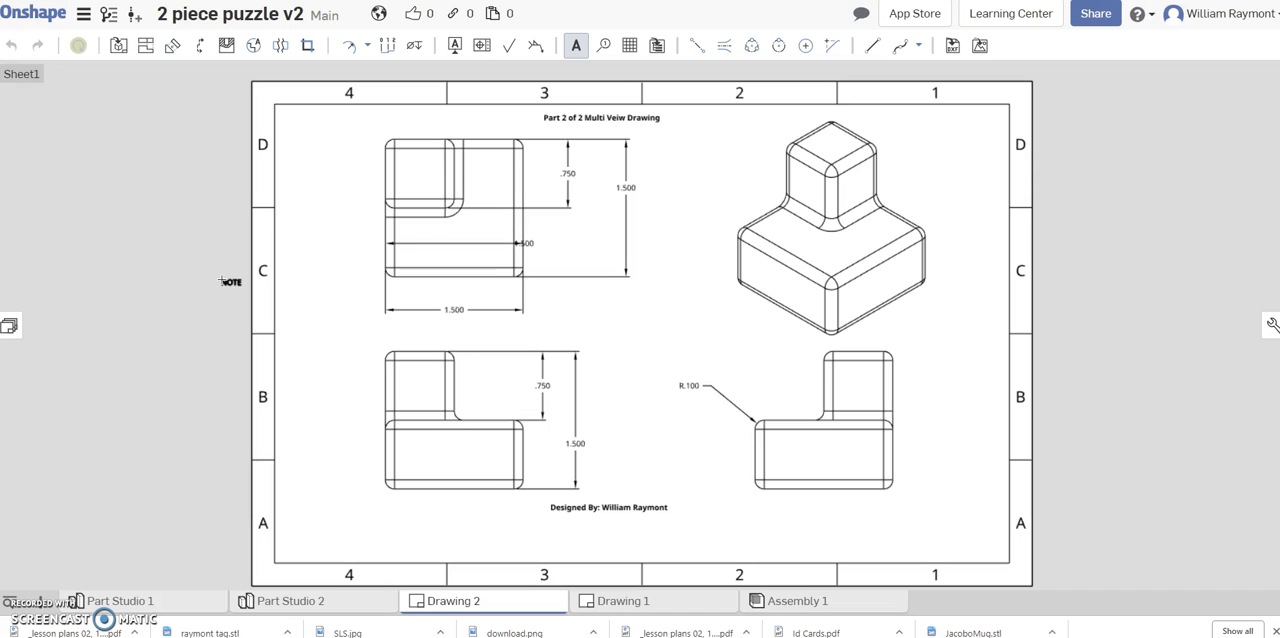
left_click_drag(222, 282, 310, 316)
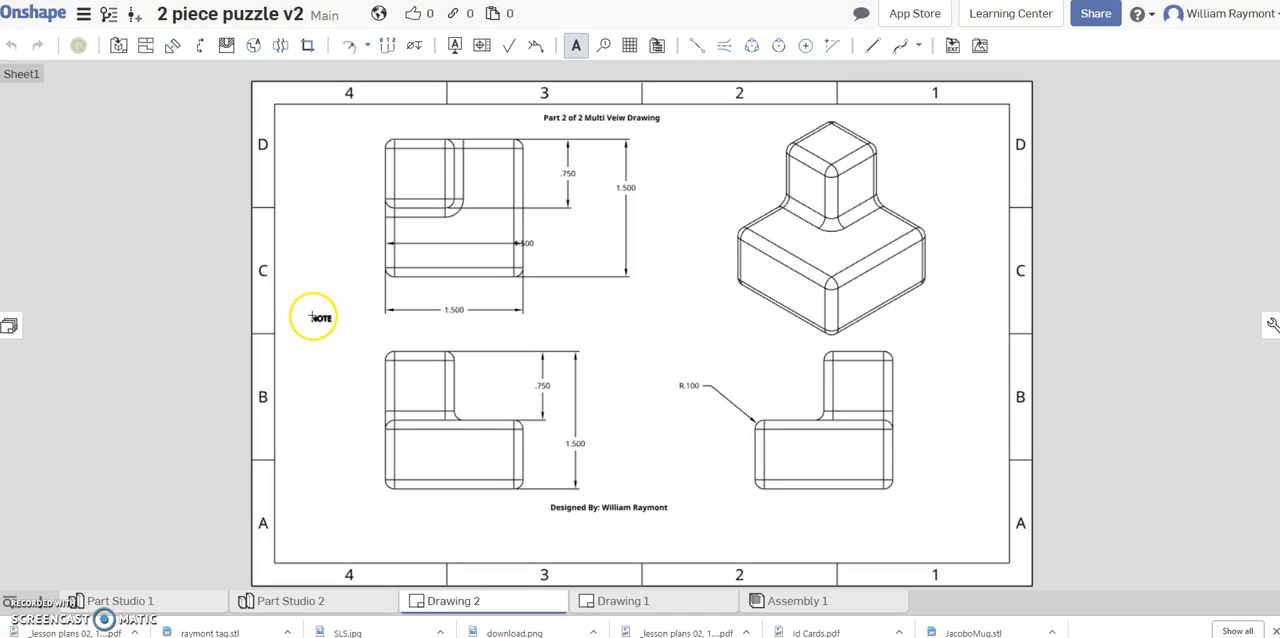